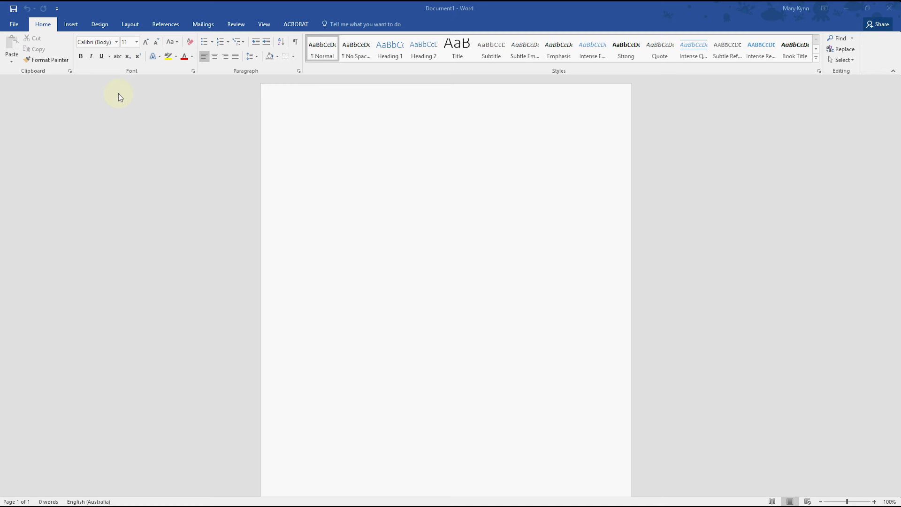
Show the Navigation pane beside the blank document
click(264, 26)
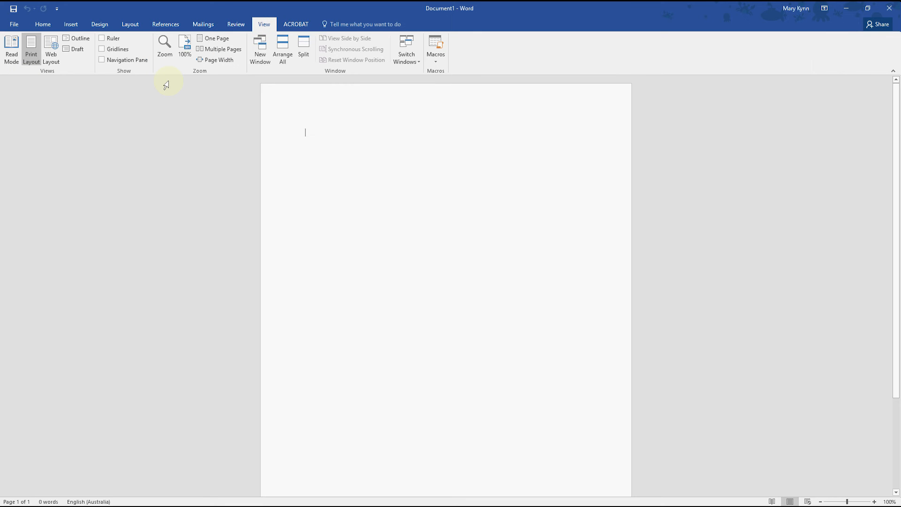
click(103, 60)
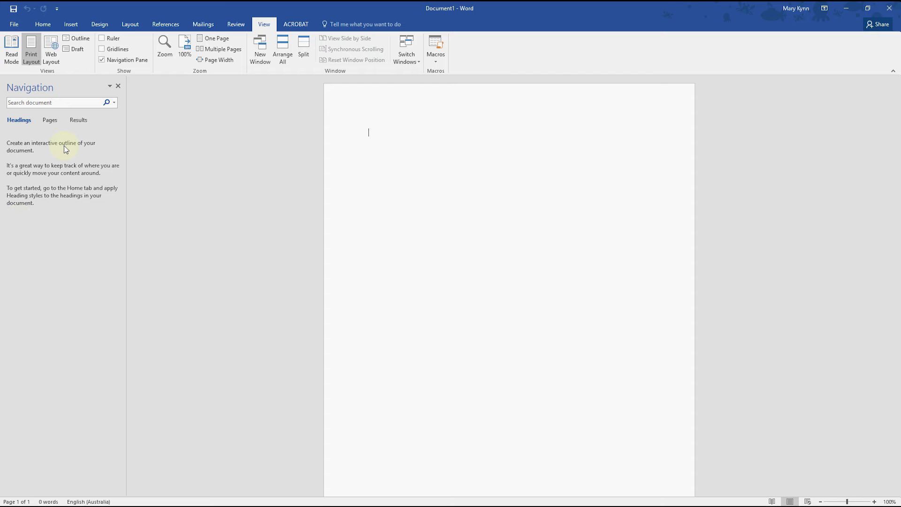
click(43, 24)
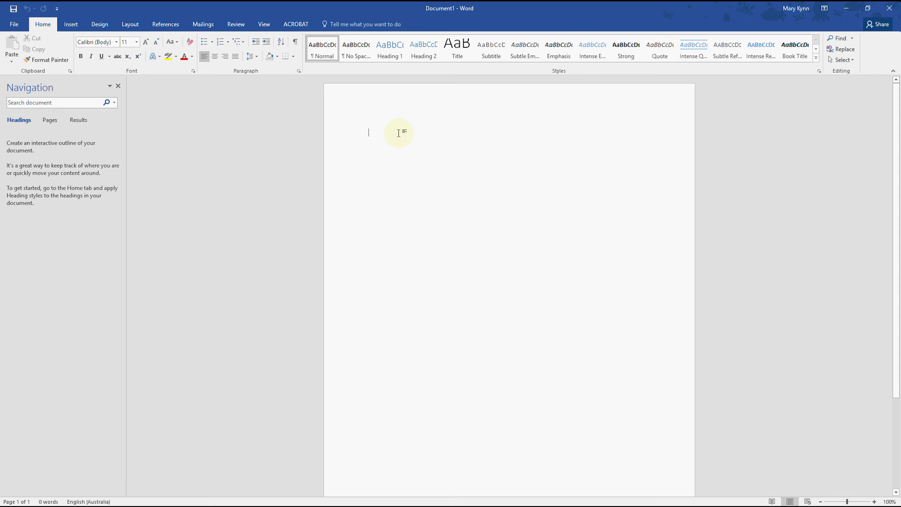
Enter "Title of project or report" on the first line and apply the Title style to it
text(Title)
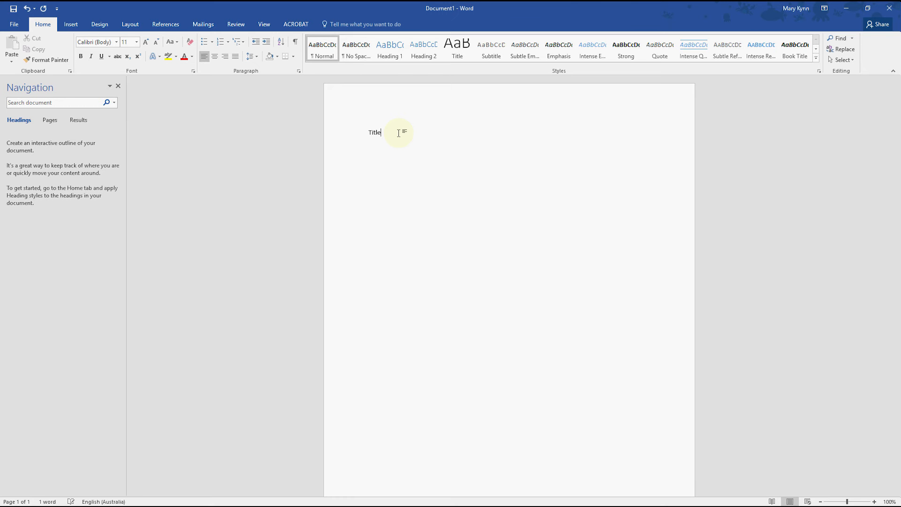
text( of project or report)
click(459, 53)
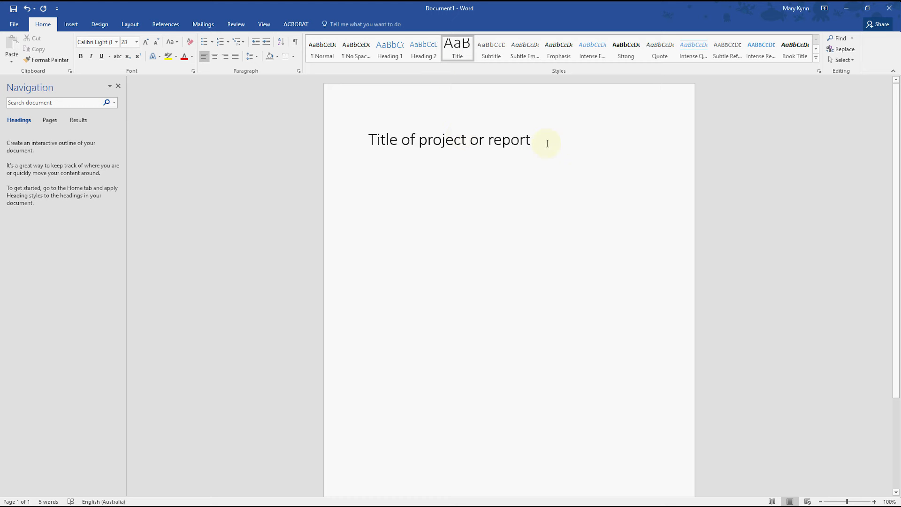
Below the title, add the section names Introduction, Methods, Results and Discussion on separate lines with a blank line between them
key(Return)
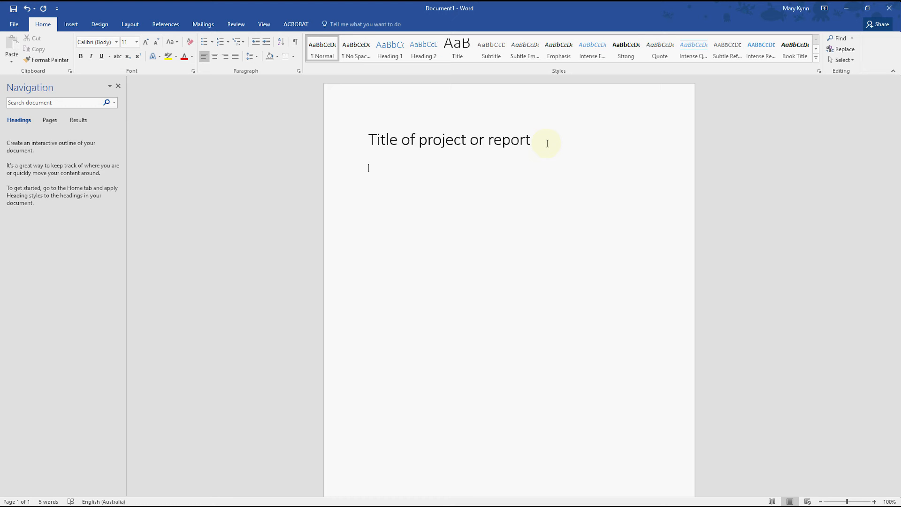
text(In)
text(tro)
text(duction  )
text(Methods)
key(Return)
text(Results)
key(Return)
key(Return)
text(Discussion)
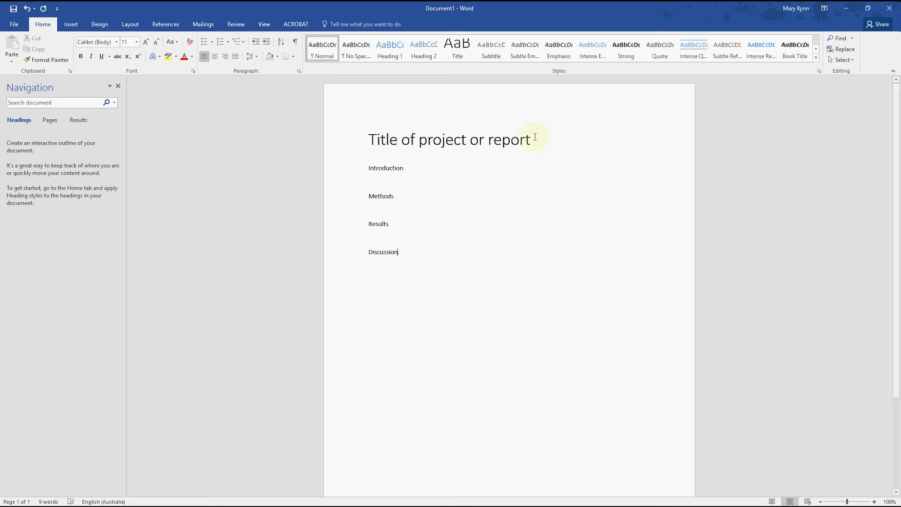
Add the subsection lines "Background" and "Statement of Purpose" under Introduction, leaving blank lines before Methods
click(396, 178)
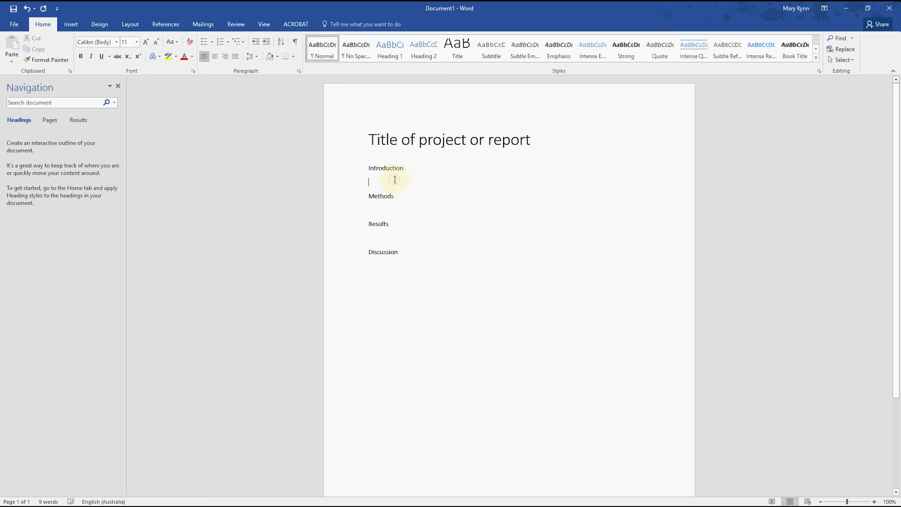
key(Return)
key(Return)
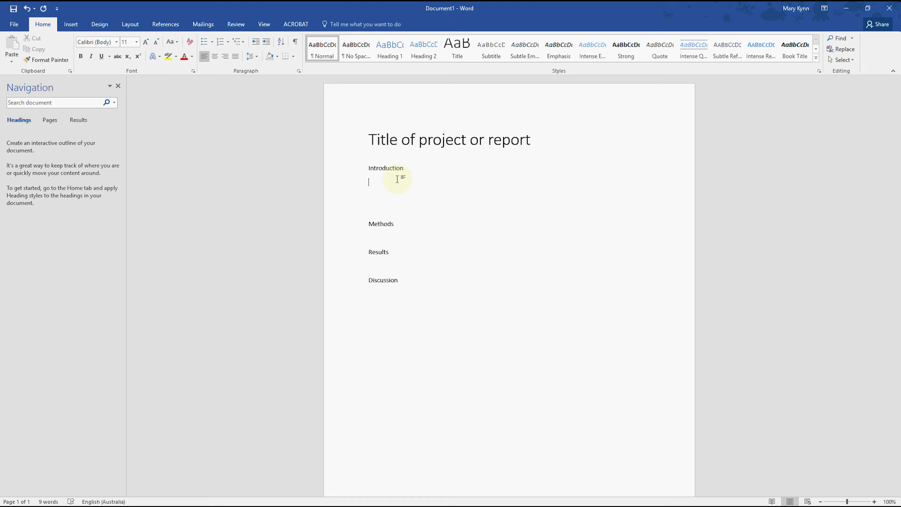
text(Background)
key(Return)
text(St)
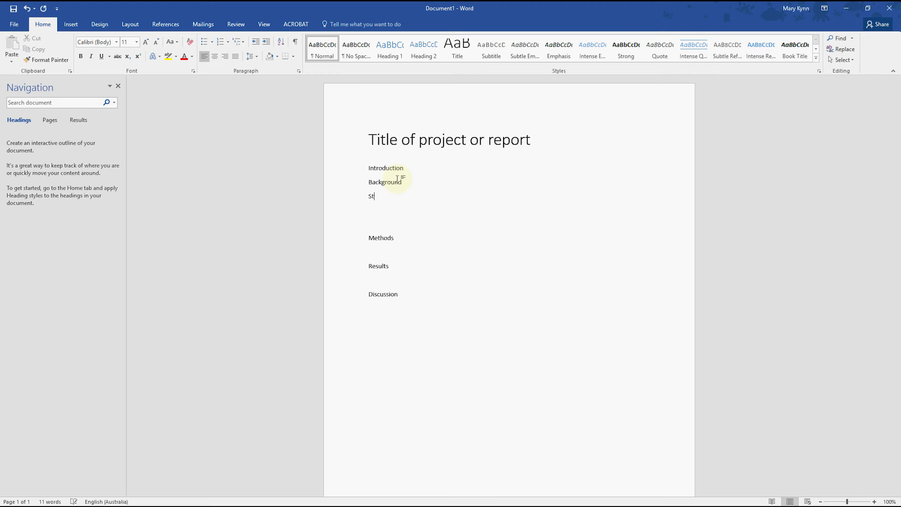
text(atement of Purpose)
Add the subsection lines "Variables and measures" and "Sampling" under Methods, leaving blank lines before Results
click(383, 251)
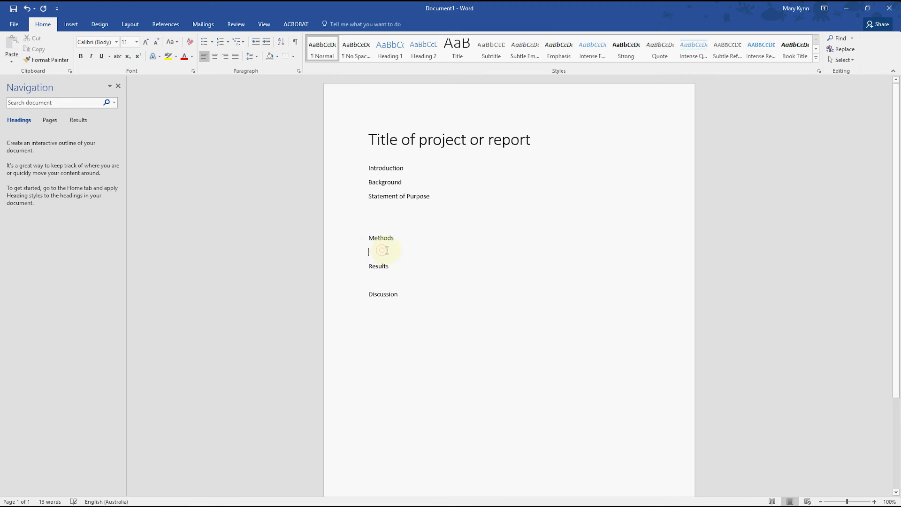
key(Return)
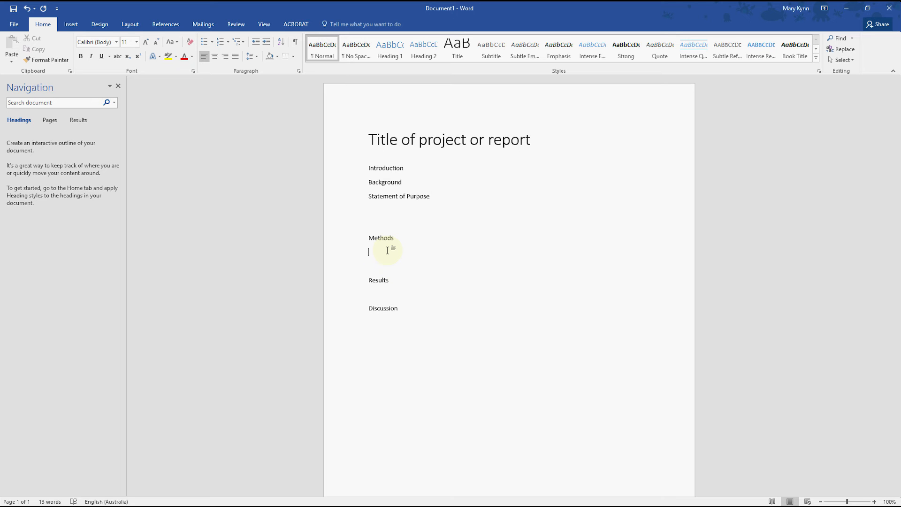
text(Variables and measures)
key(Return)
text(Sampl)
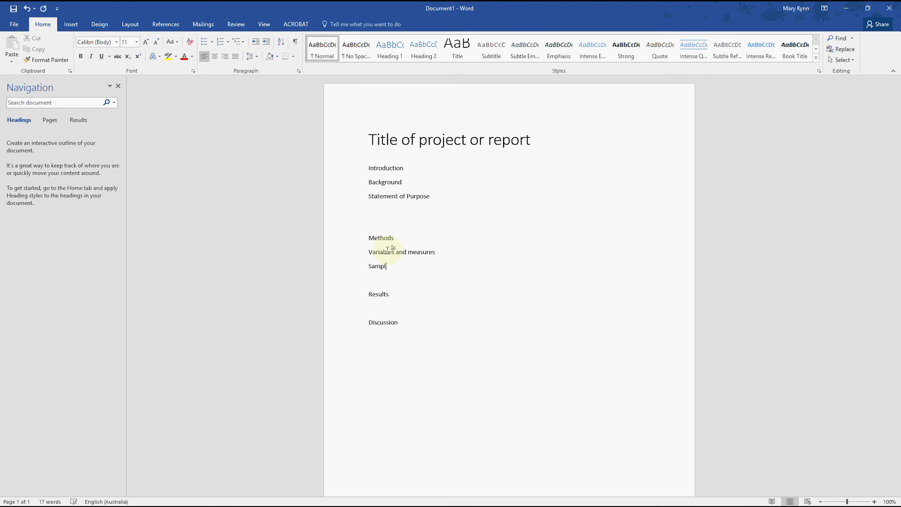
text(ing)
key(Return)
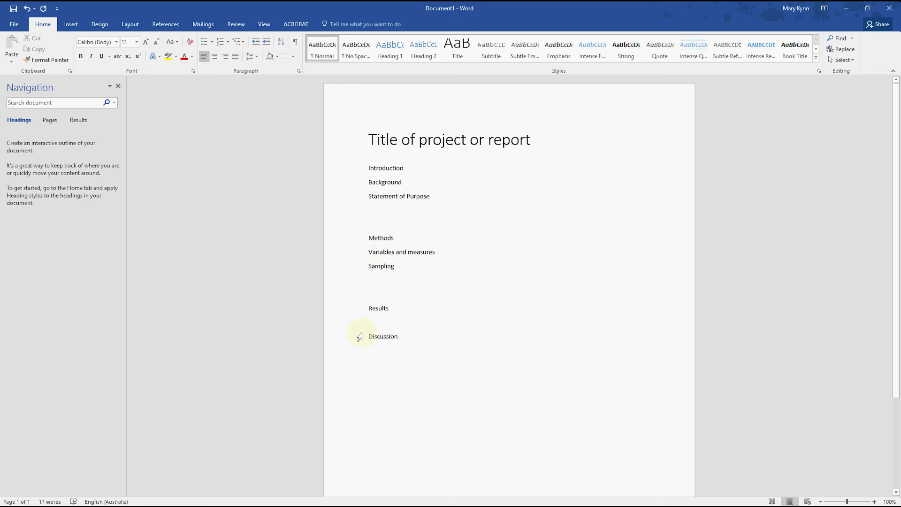
Add the subsection lines "Participant Characteristics" and "Main results" under Results, leaving a blank line before Discussion
click(399, 322)
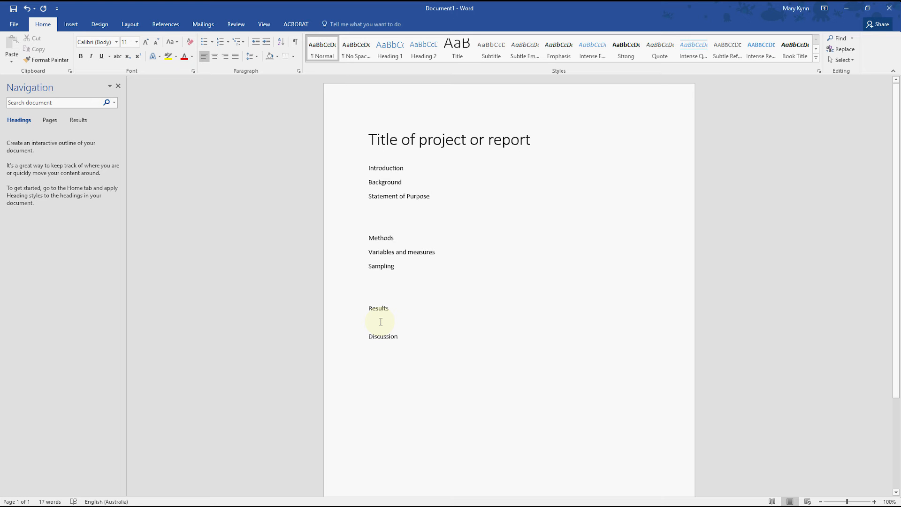
text(P)
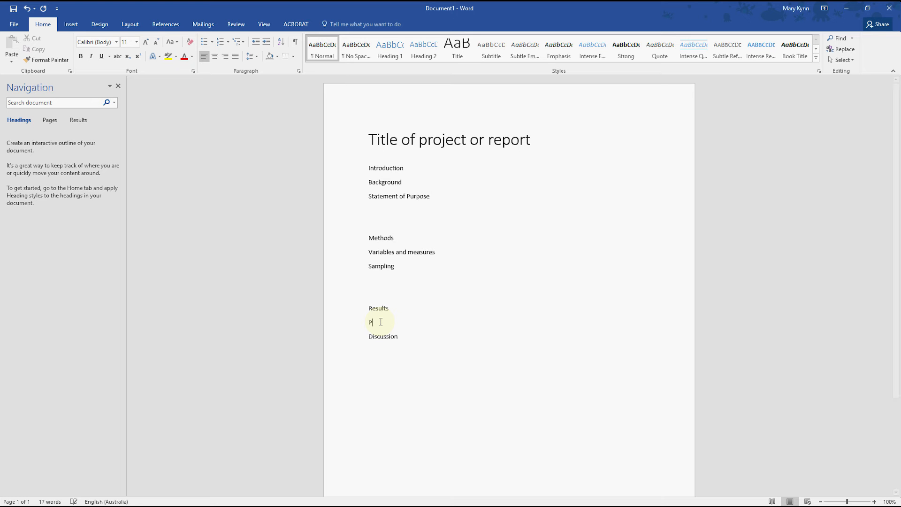
text(articipant Characteristics)
key(Return)
text(Main results)
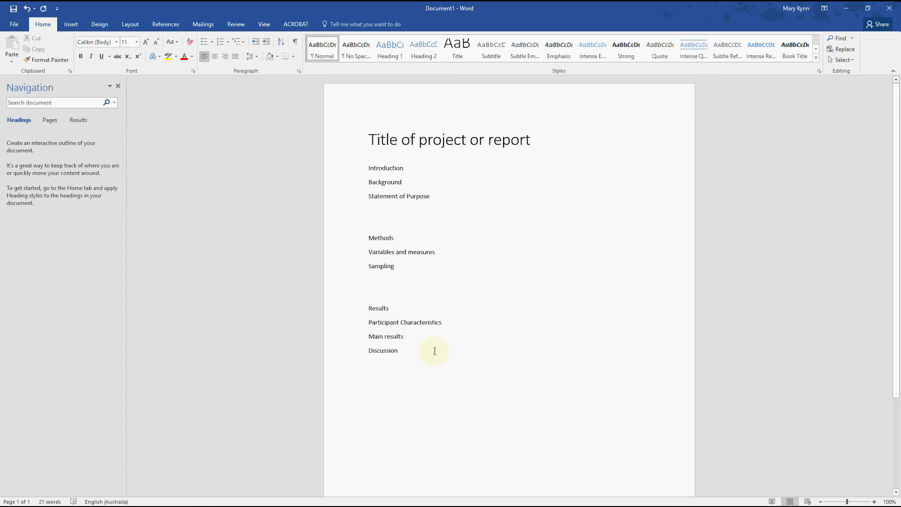
key(Return)
Add the subsection lines "Limitations and Biases" and "Conclusion/Future Research" under Discussion, separated by blank lines
click(424, 368)
key(Return)
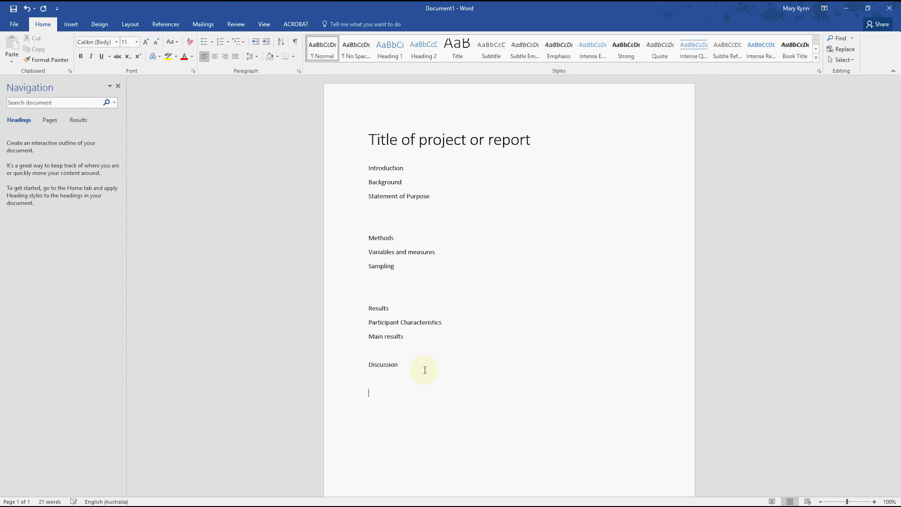
text(Limitations and Biases)
key(Return)
text(Conclusions/D)
key(BackSpace)
text(Fut)
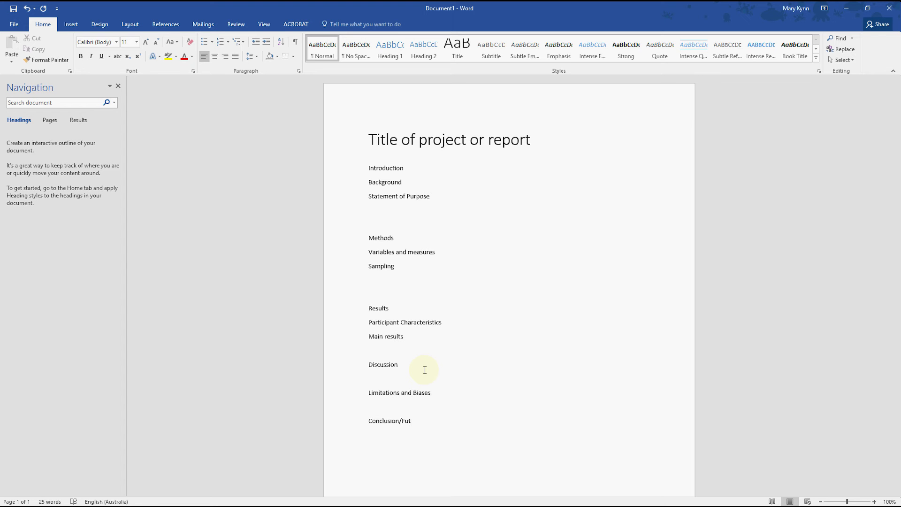
text(ure Research)
Apply the Heading 1 style to the section names Introduction, Methods, Results and Discussion
click(368, 168)
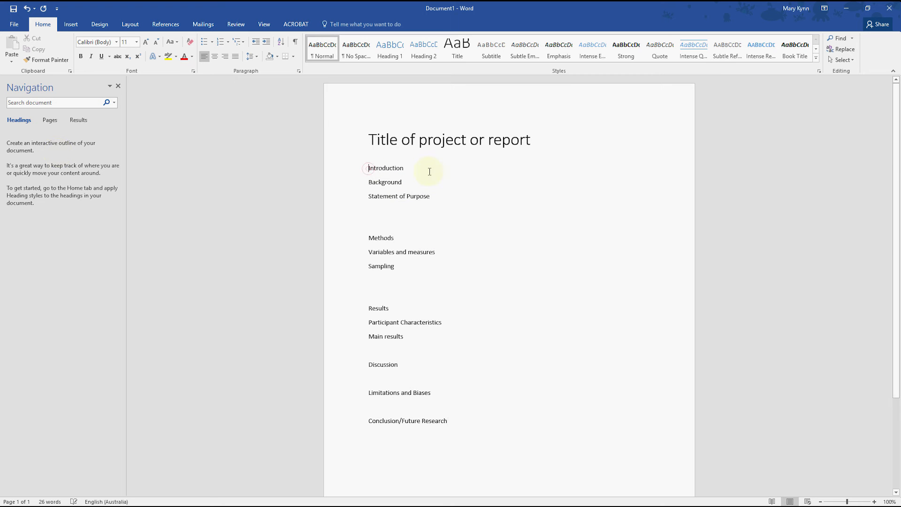
click(393, 56)
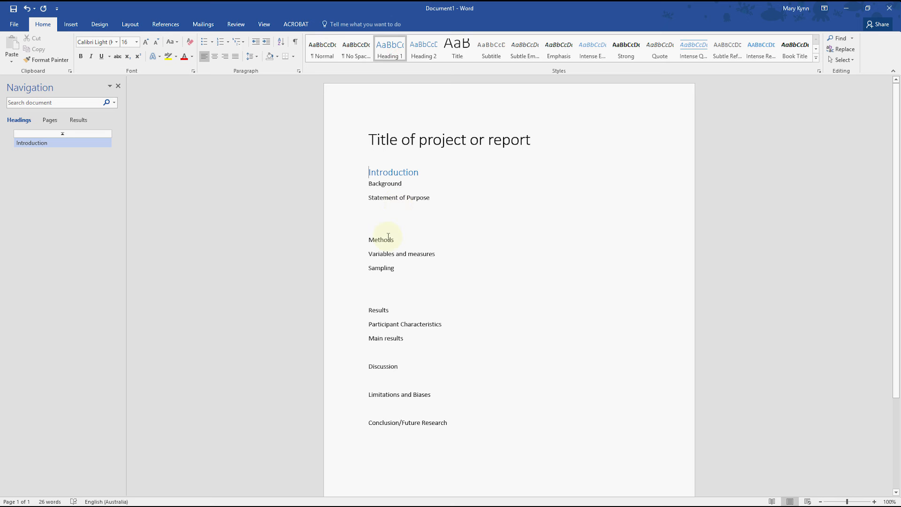
drag(388, 237, 391, 236)
click(388, 50)
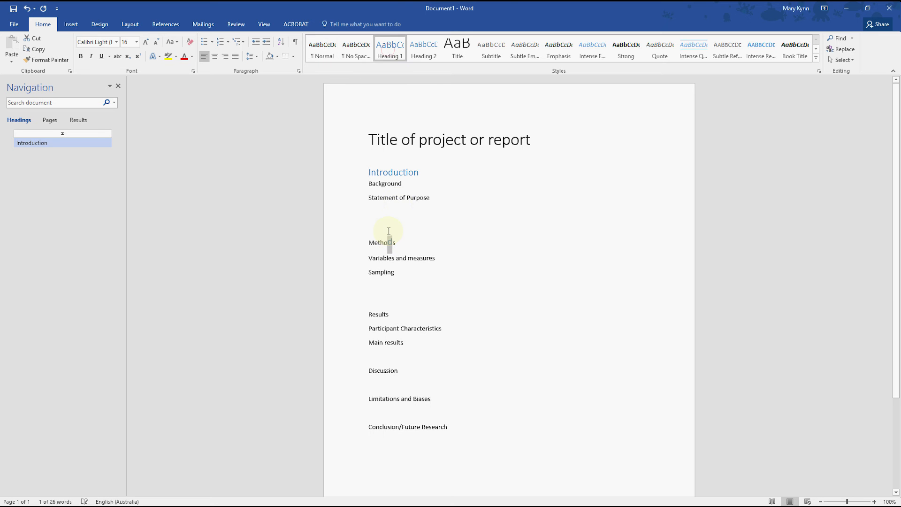
click(403, 243)
click(391, 54)
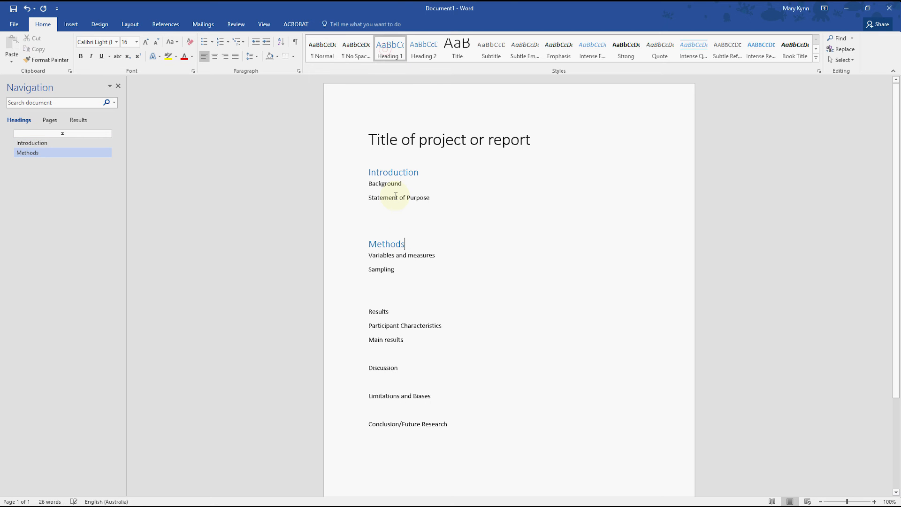
click(394, 311)
click(394, 57)
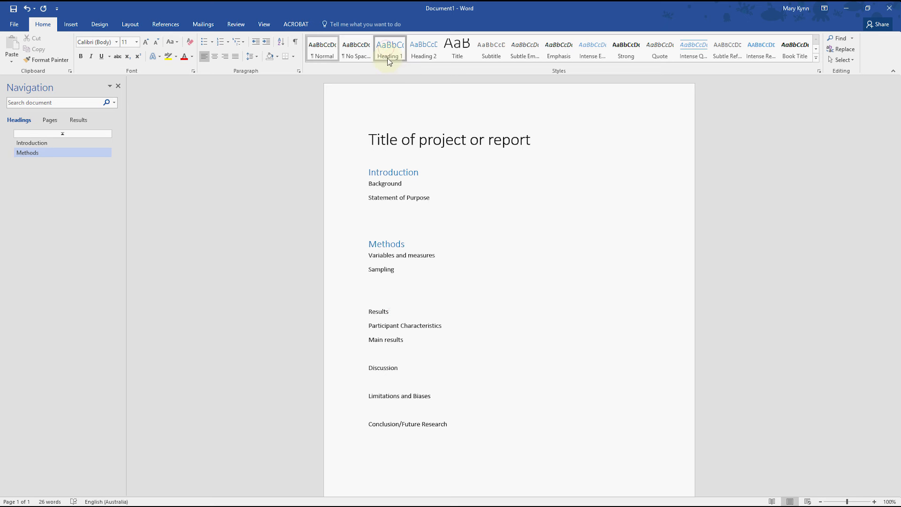
click(404, 369)
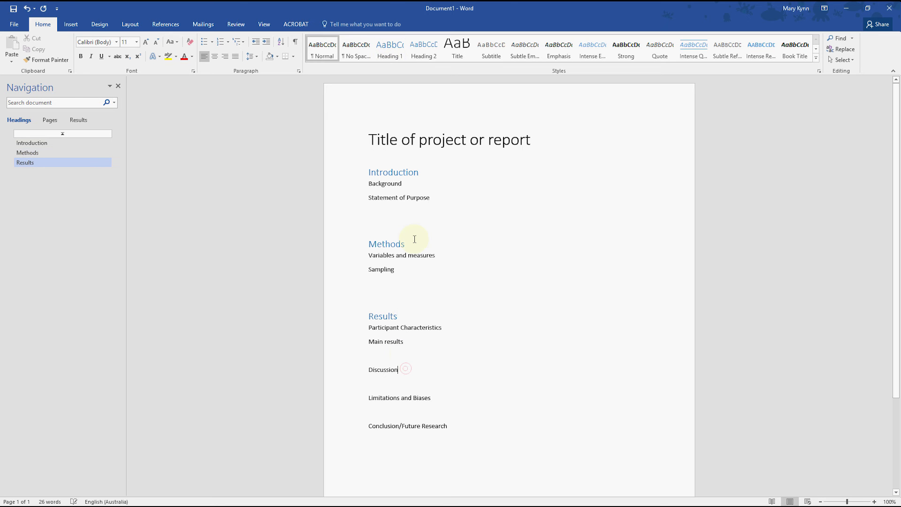
click(390, 50)
Apply the Heading 2 style to Background, Statement of Purpose, Variables and measures, and Sampling
click(415, 187)
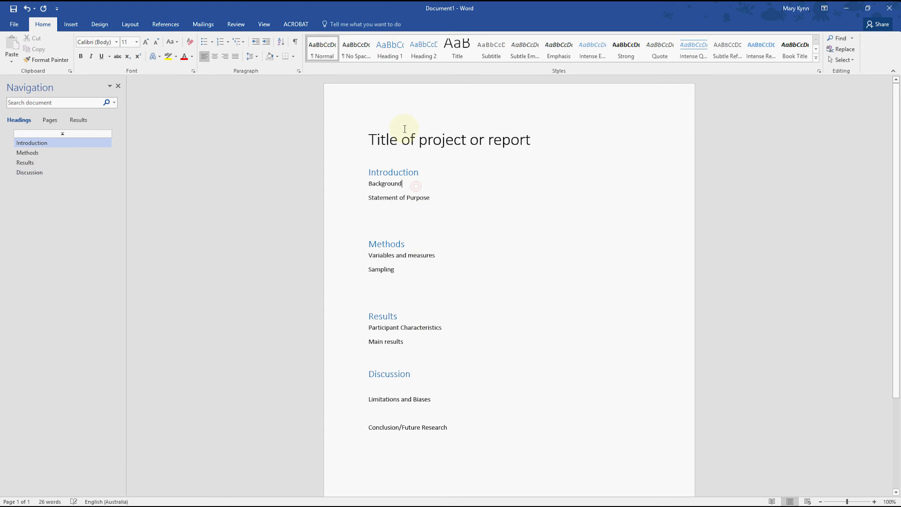
click(423, 52)
click(434, 195)
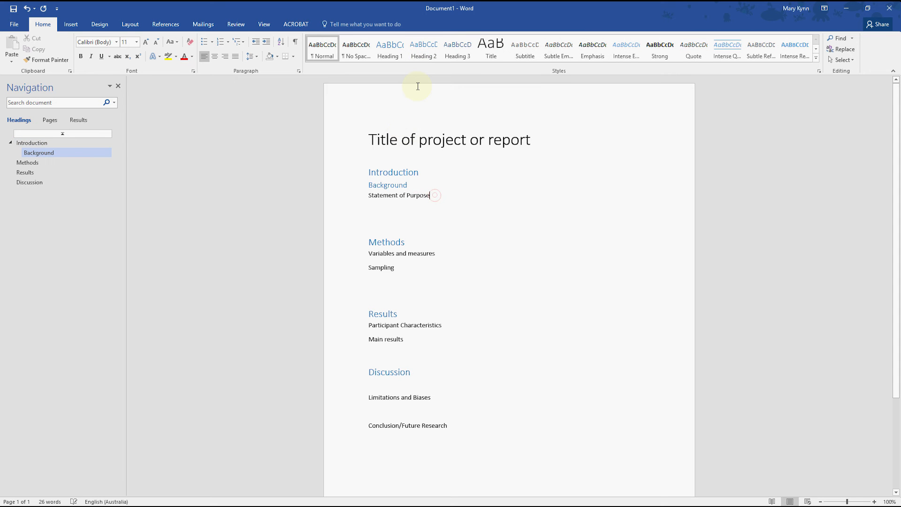
click(423, 50)
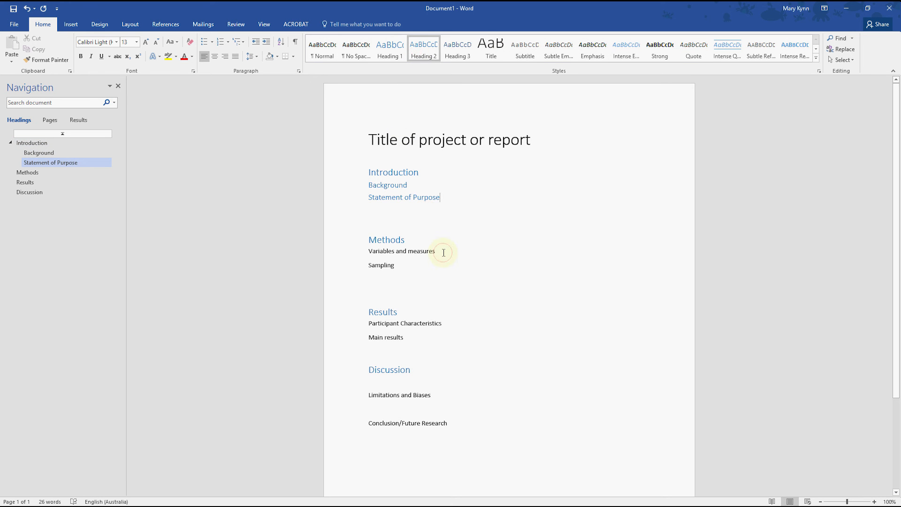
click(443, 252)
click(423, 52)
click(399, 264)
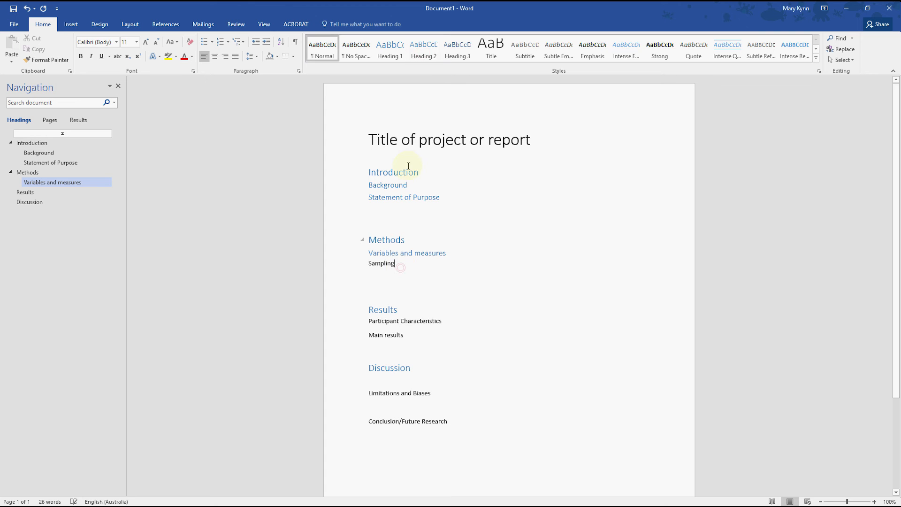
click(423, 52)
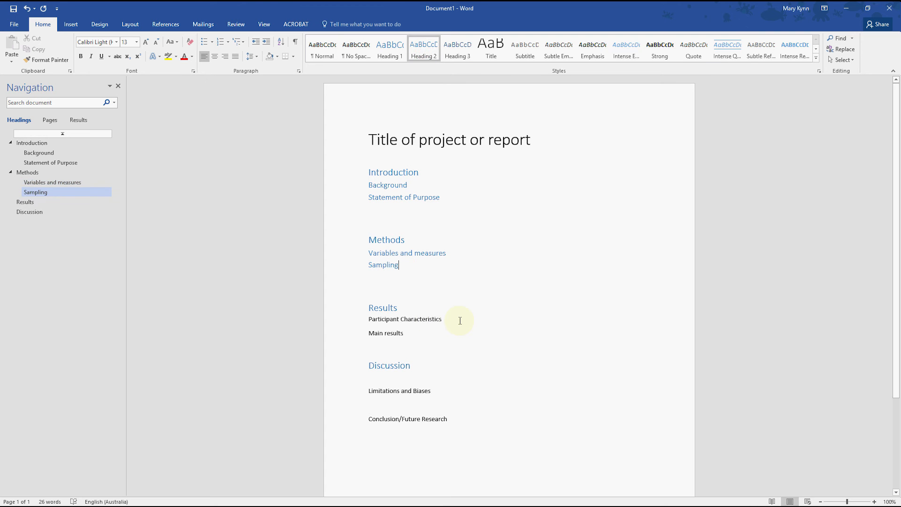
Apply the Heading 2 style to the Results subsections Participant Characteristics and Main results
click(459, 320)
click(423, 51)
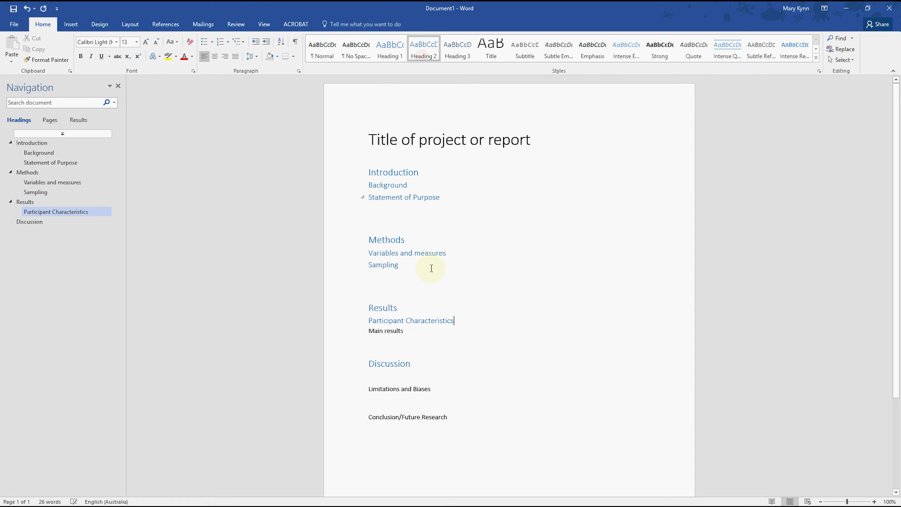
click(421, 332)
click(423, 51)
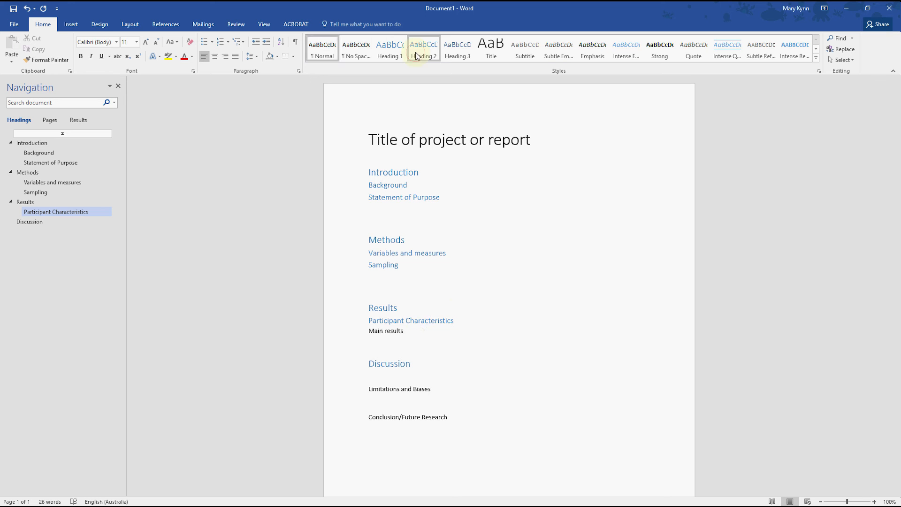
Apply the Heading 2 style to Limitations and Biases, and split "Conclusion/Future Research" into two separate lines without the slash
click(439, 383)
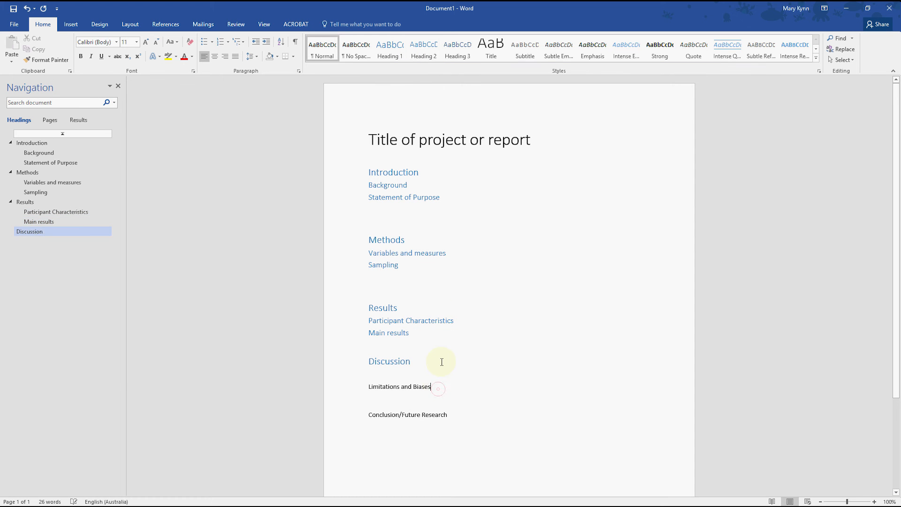
click(423, 49)
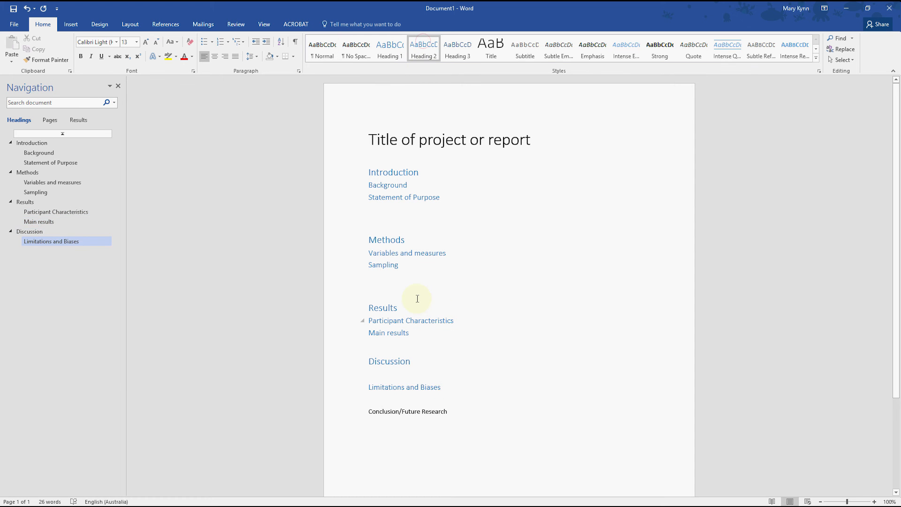
click(402, 412)
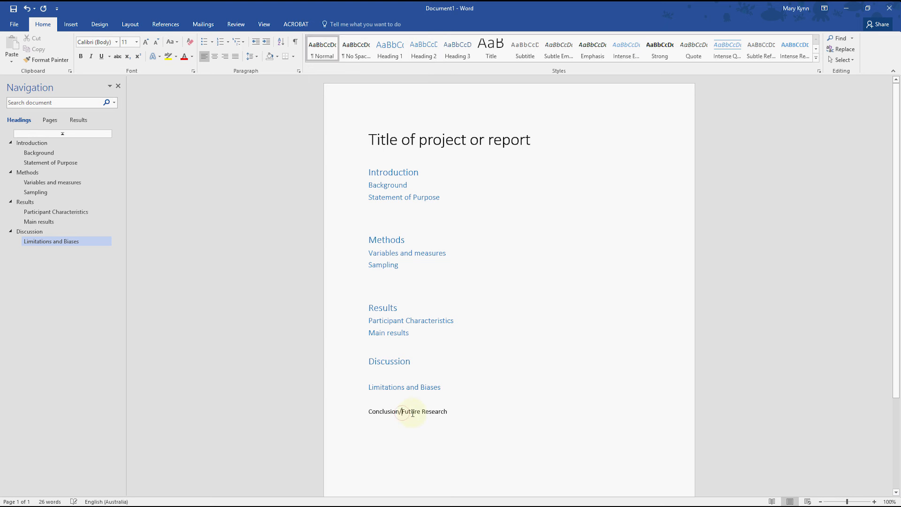
key(BackSpace)
key(Return)
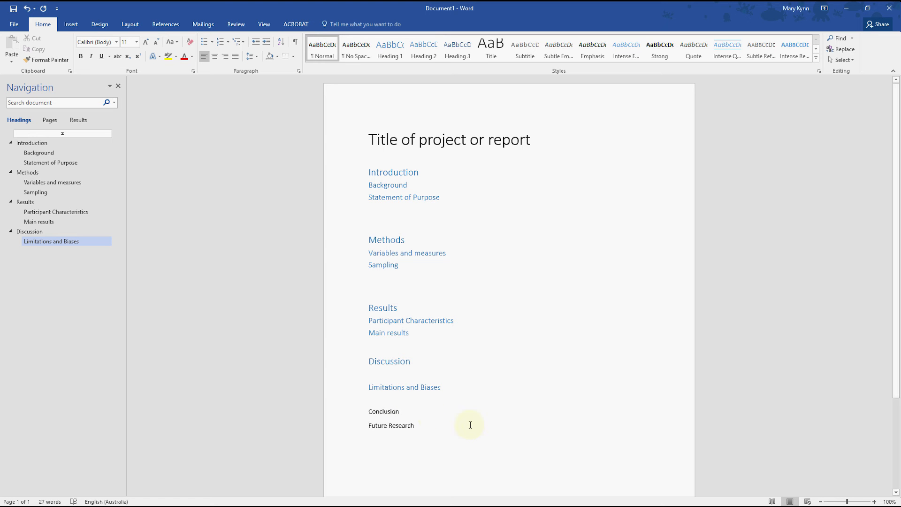
Apply the Heading 2 style to Conclusion and the Heading 3 style to Future Research
click(448, 412)
click(423, 50)
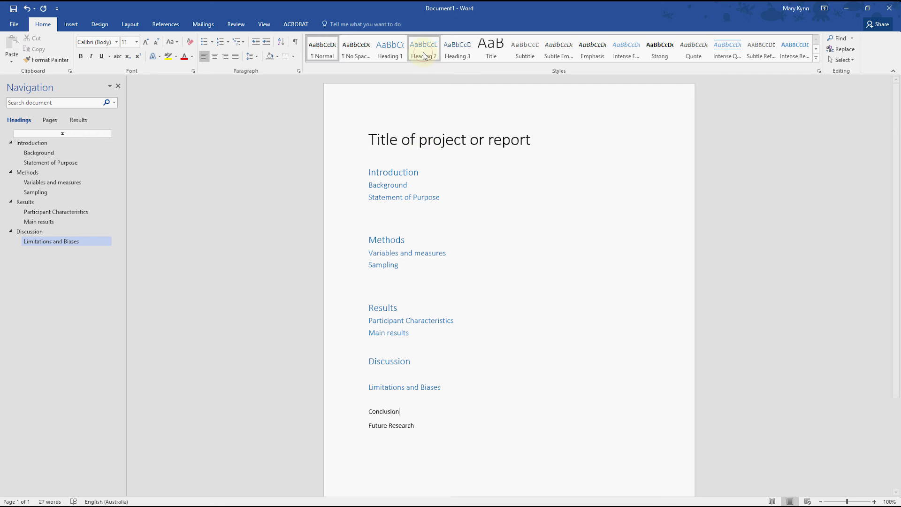
click(419, 422)
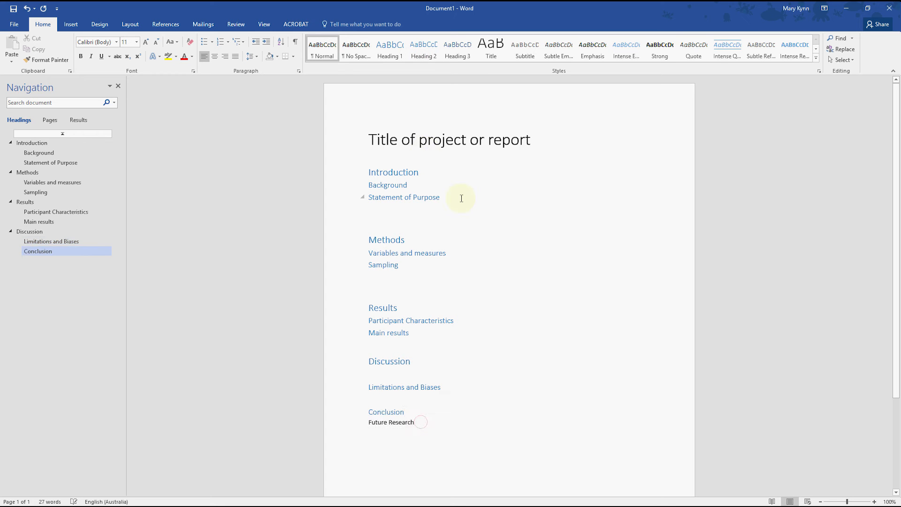
click(457, 49)
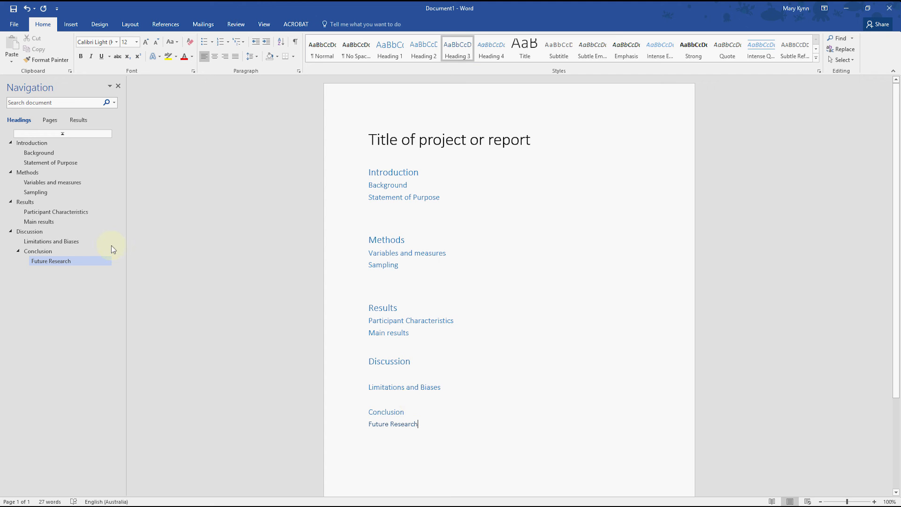
Navigate through the document outline's Introduction, Background, Statement of Purpose and Methods headings, and return to Introduction
click(35, 144)
click(34, 152)
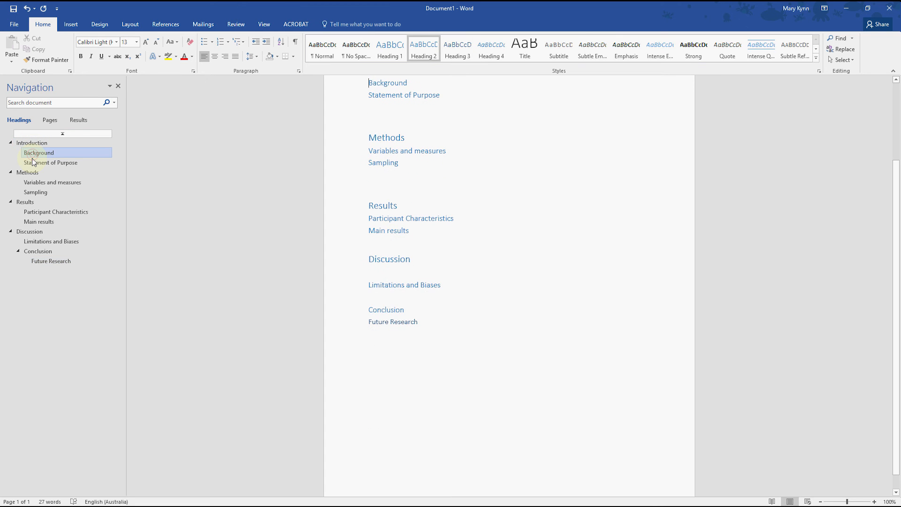
click(35, 163)
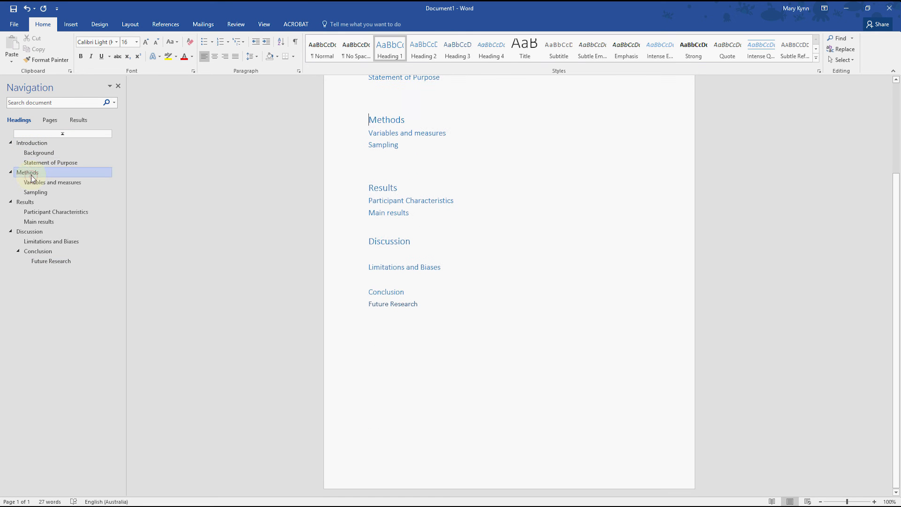
click(43, 142)
scroll(463, 196, up, 3)
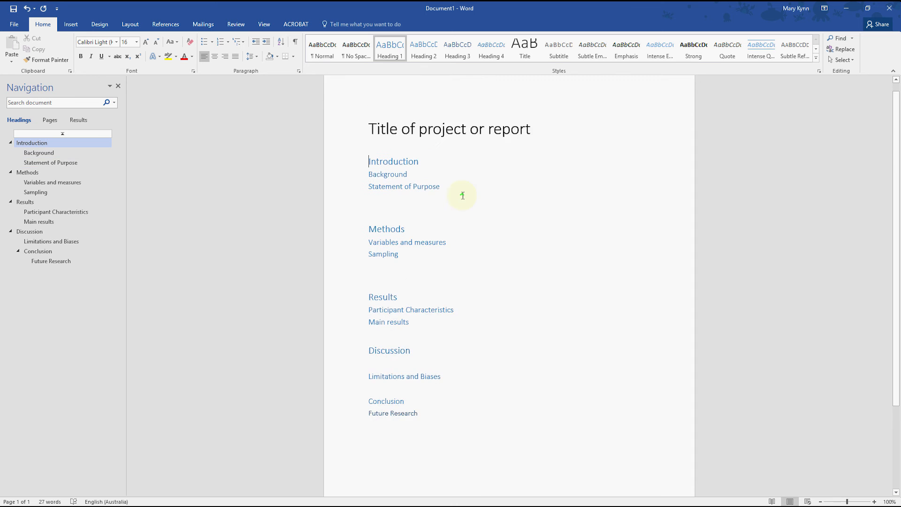
Set the Introduction heading's font color to Automatic and update the Heading 1 style to match it
click(359, 172)
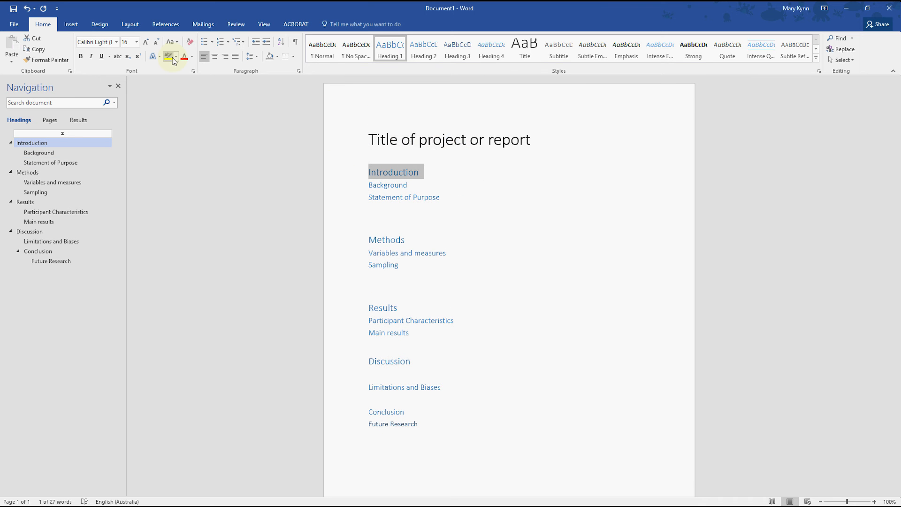
click(191, 57)
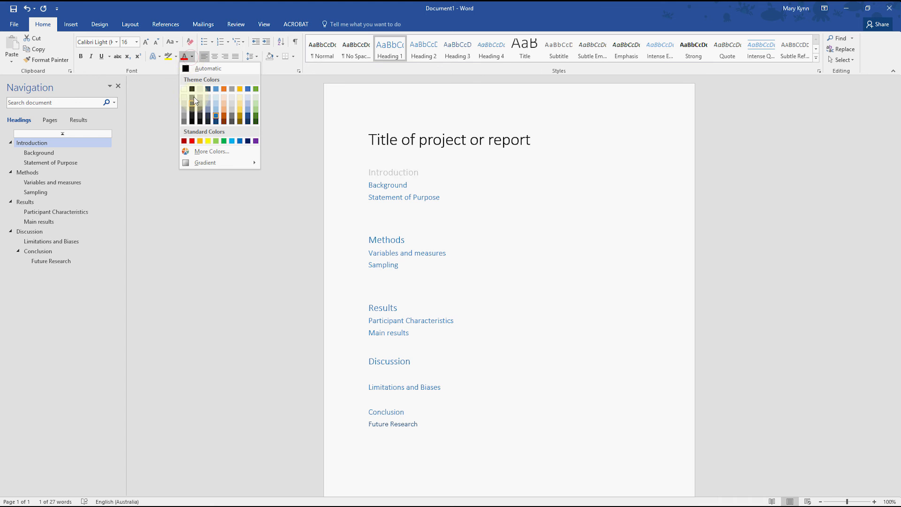
click(191, 70)
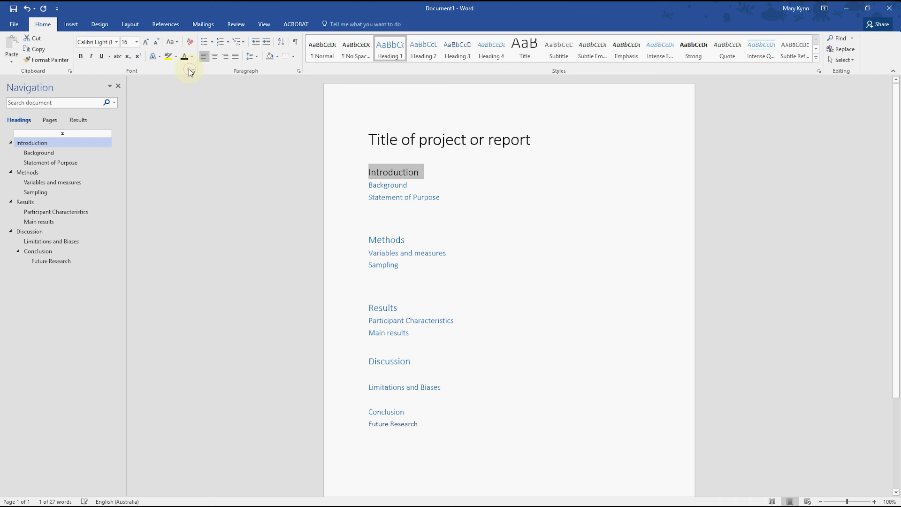
click(426, 173)
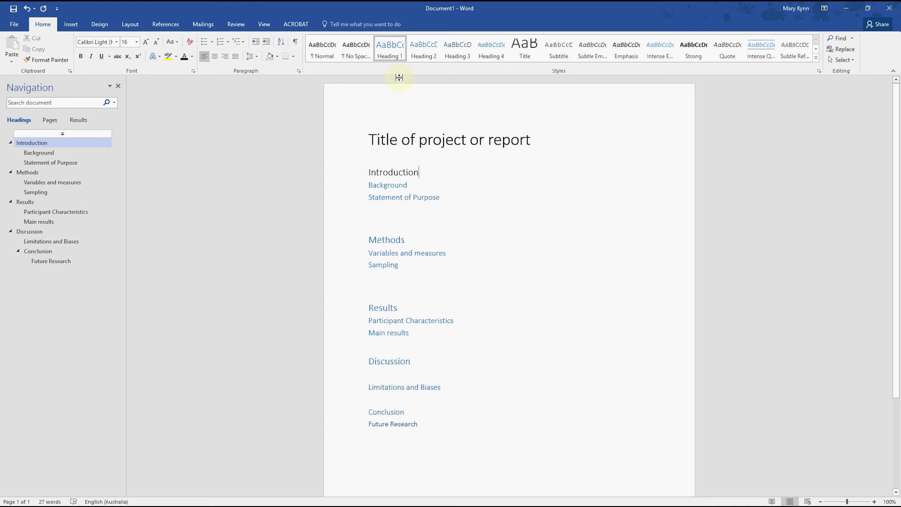
right_click(395, 55)
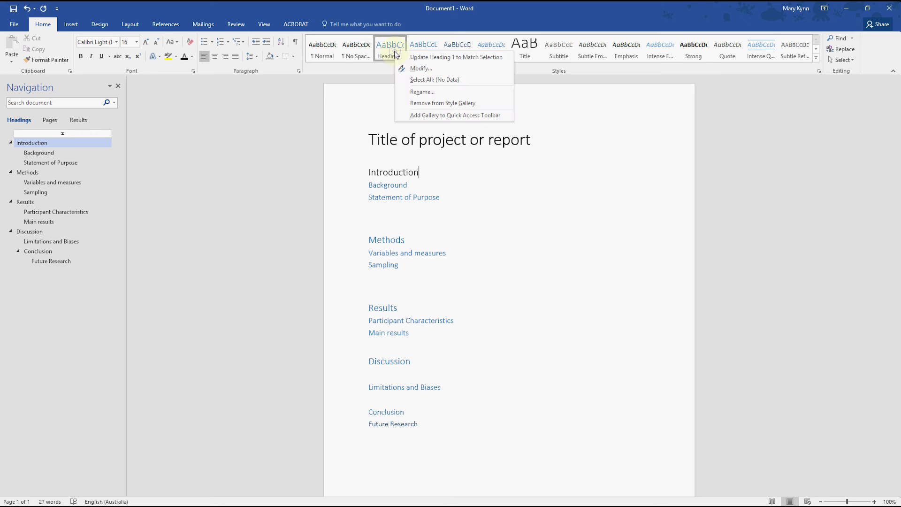
click(421, 57)
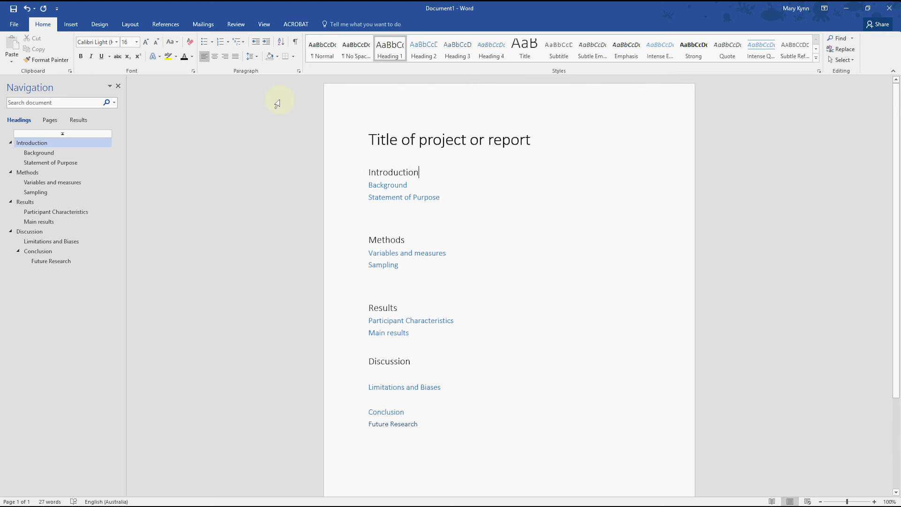
Number the headings with the multilevel list format 1 Heading 1, 1.1 Heading 2, 1.1.1 Heading 3
click(243, 44)
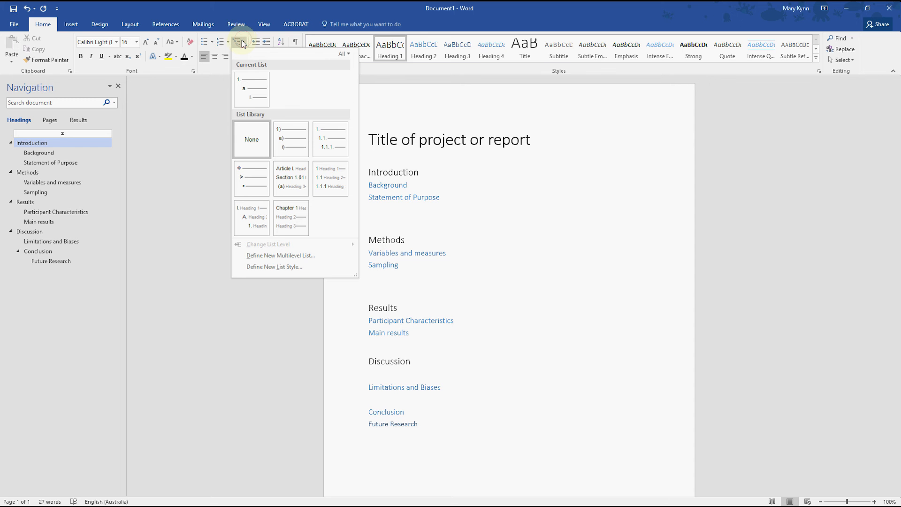
click(221, 45)
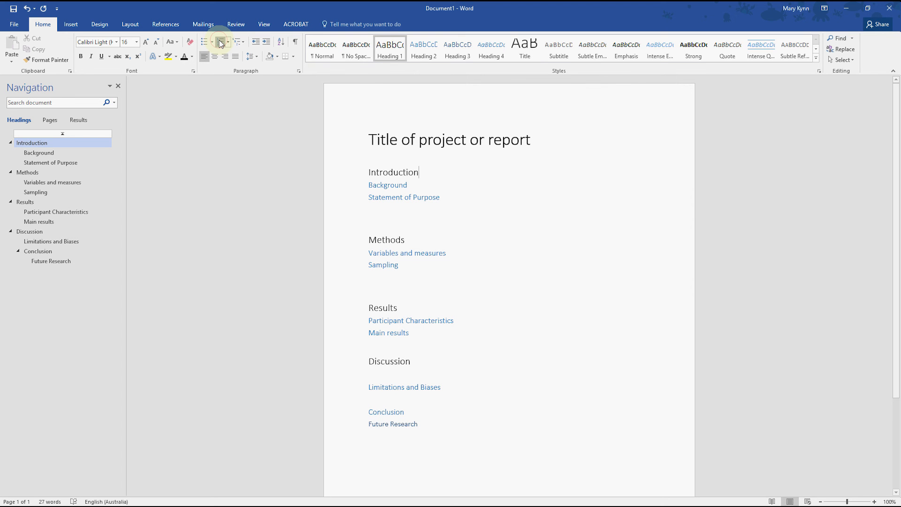
click(221, 44)
click(242, 44)
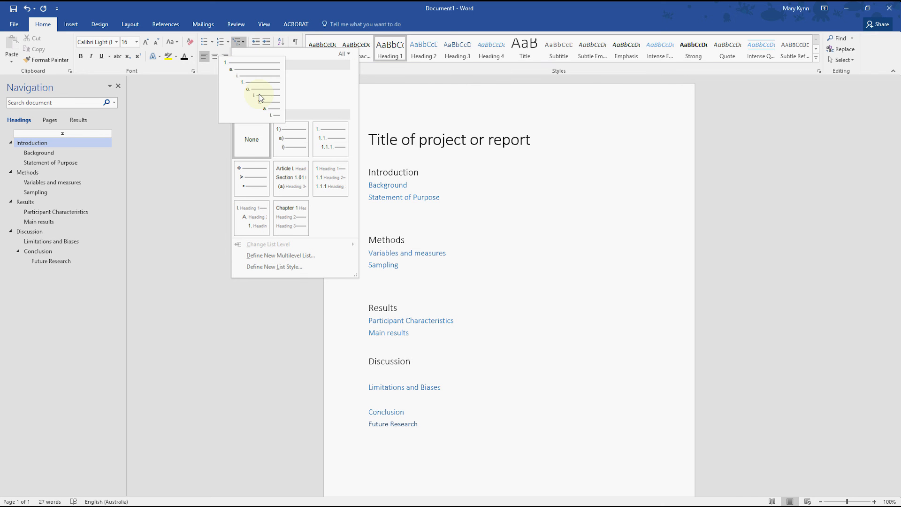
mouse_move(288, 195)
mouse_move(320, 161)
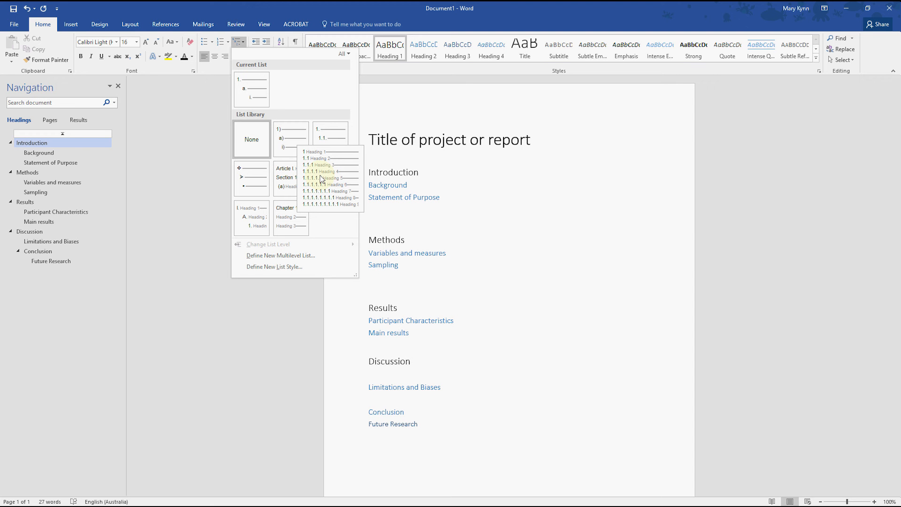
click(329, 175)
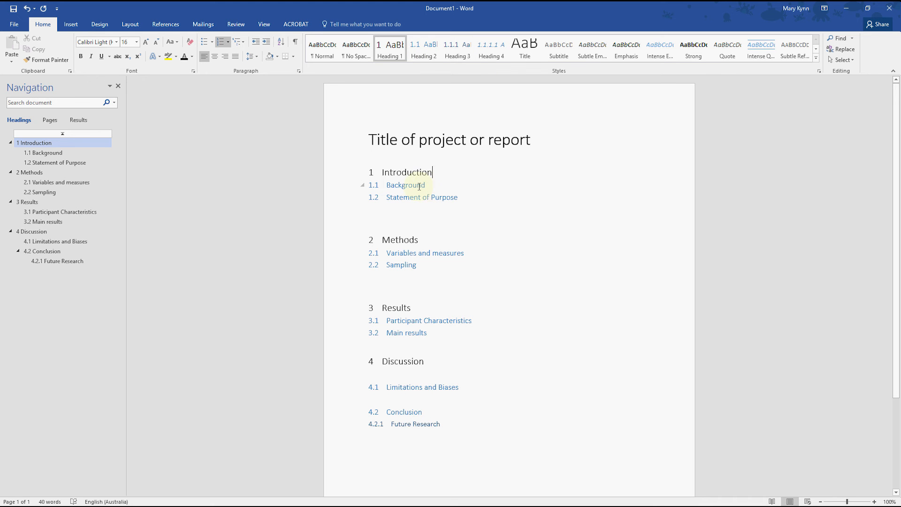
Set the font color of the Background and Statement of Purpose headings to Automatic
click(443, 184)
drag(443, 185, 328, 180)
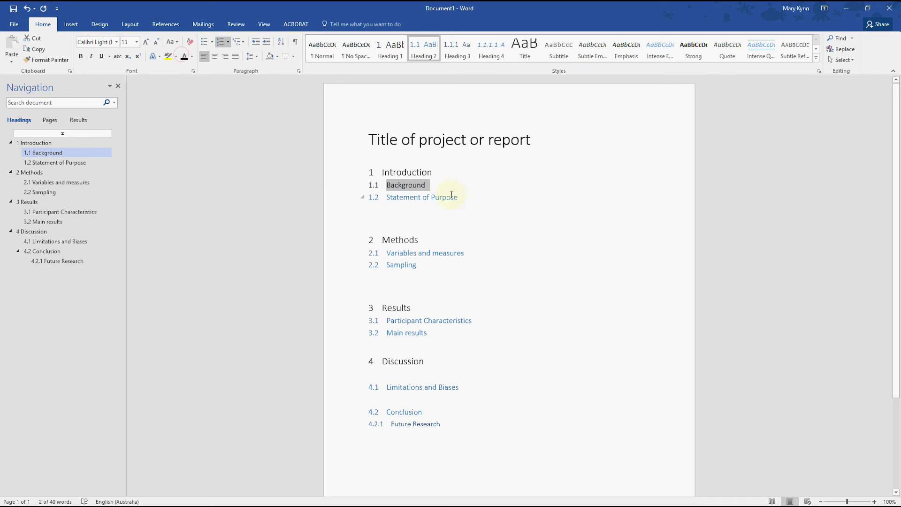
drag(462, 198, 360, 188)
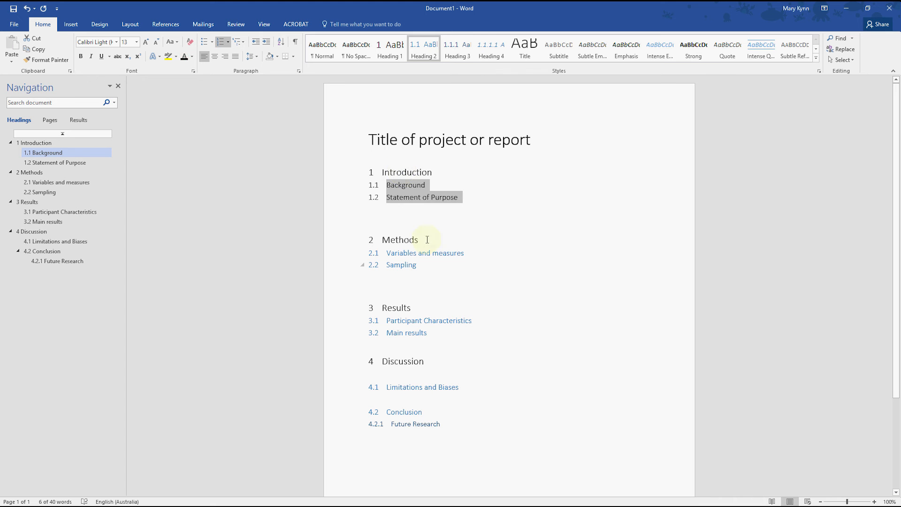
drag(442, 418, 382, 425)
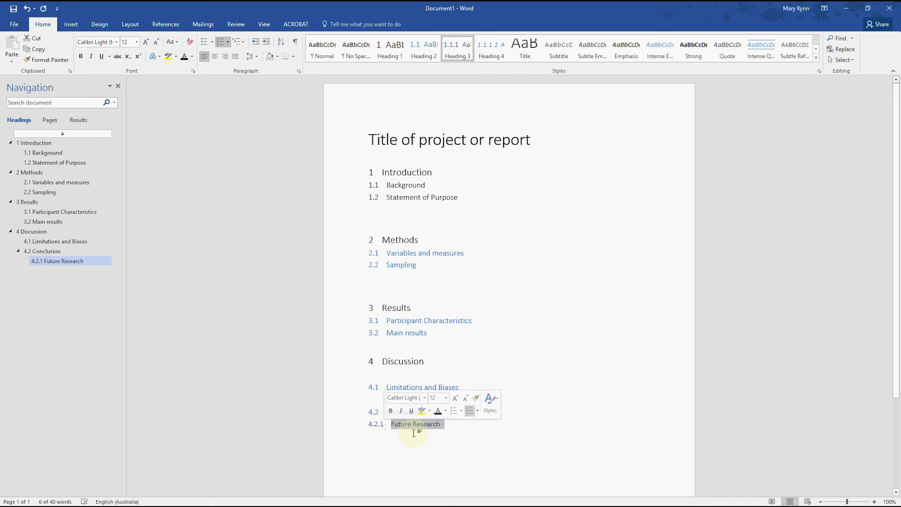
click(449, 423)
Update the Heading 2 style to match the recolored Background heading
click(409, 188)
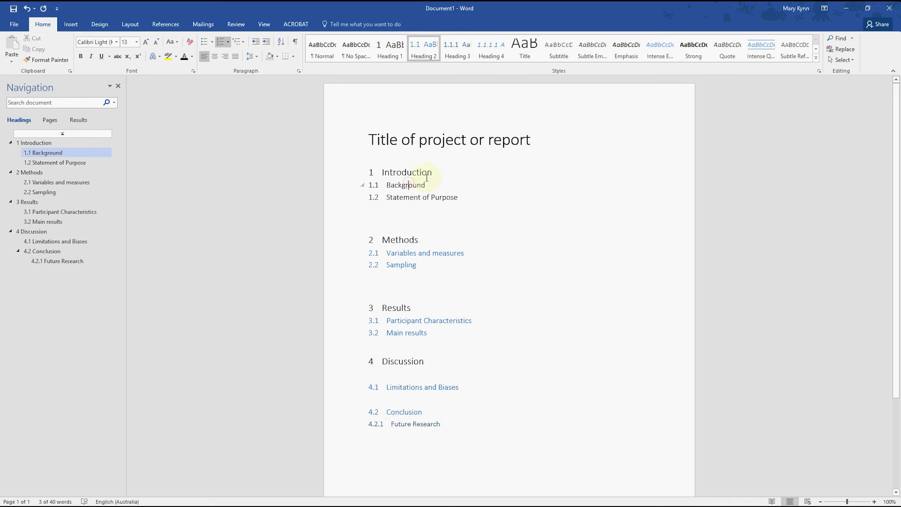
right_click(424, 52)
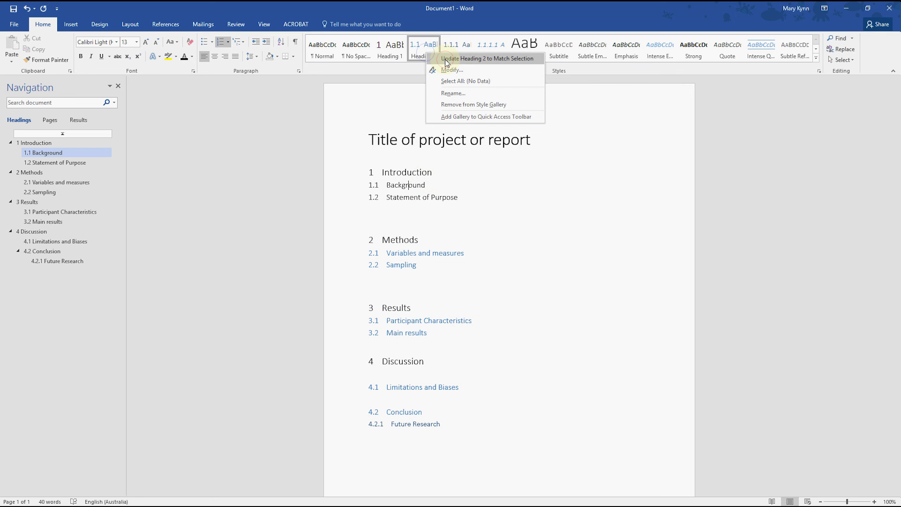
click(447, 58)
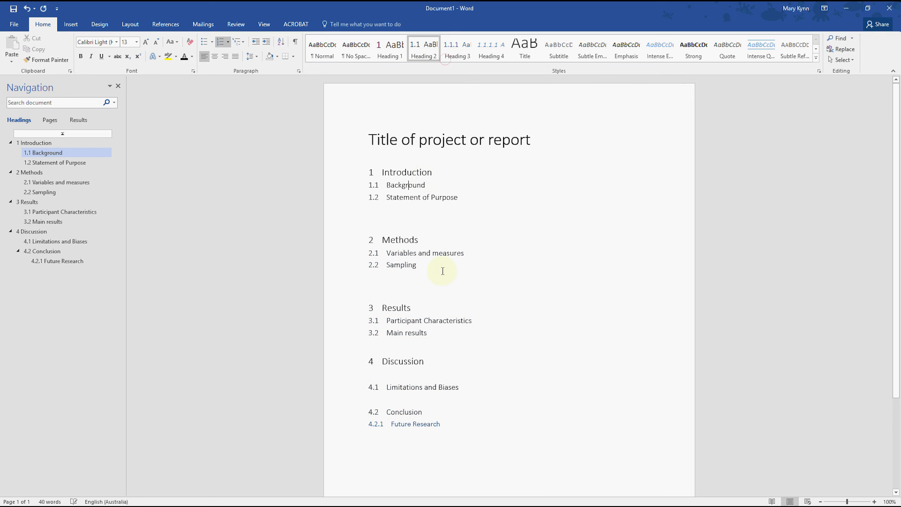
Modify the Heading 2 style to have a left indent of 1.27 cm
click(372, 185)
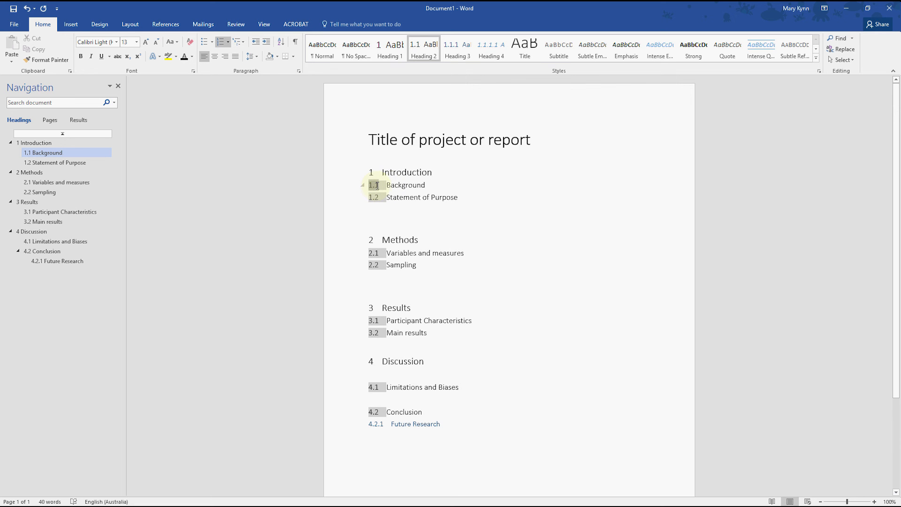
click(374, 185)
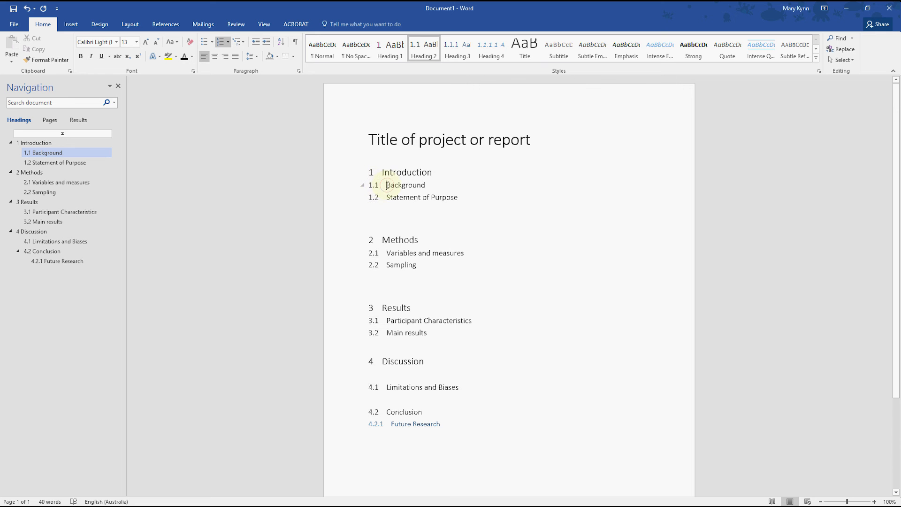
right_click(424, 51)
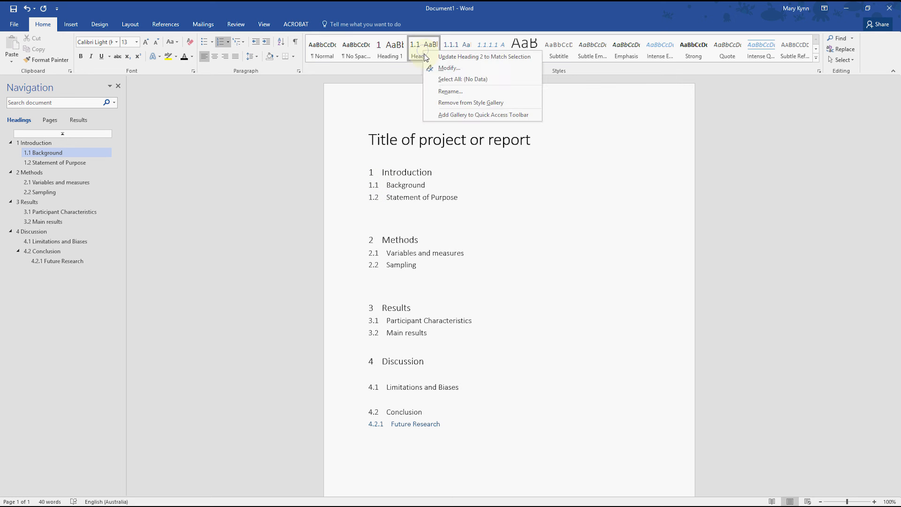
click(454, 69)
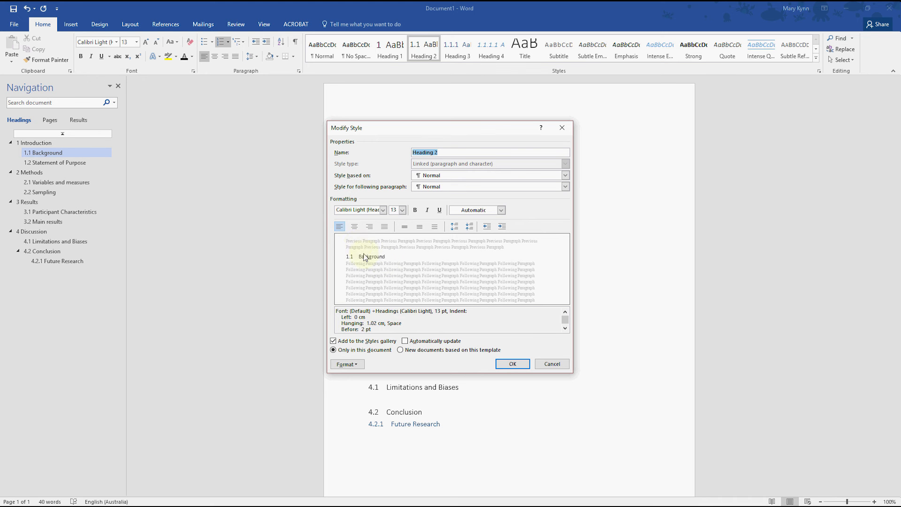
click(502, 227)
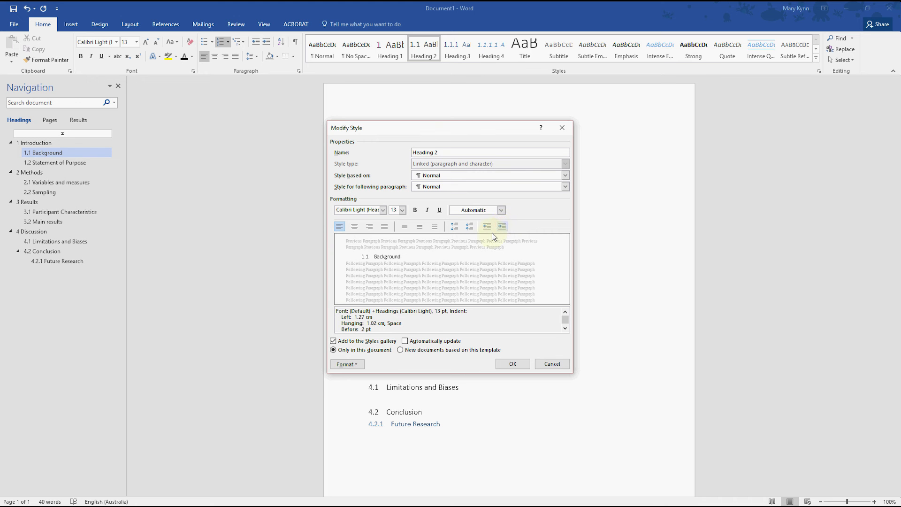
click(356, 366)
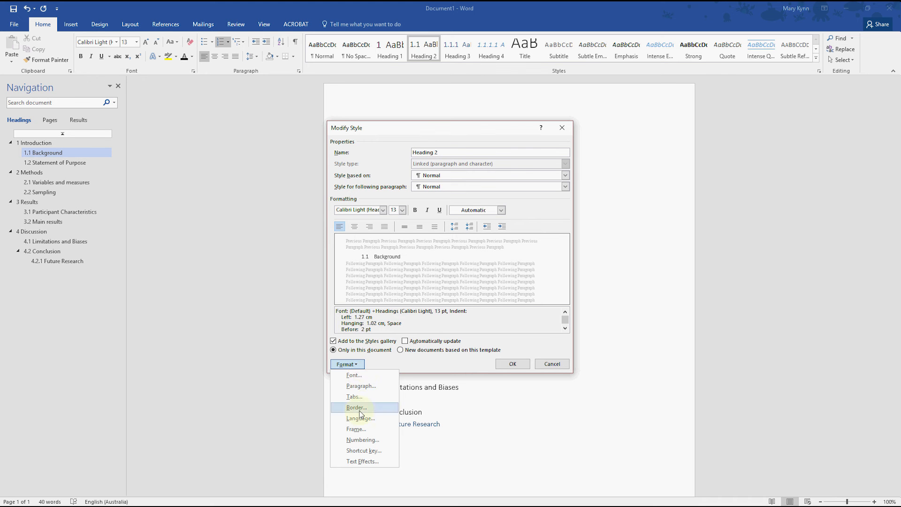
click(388, 360)
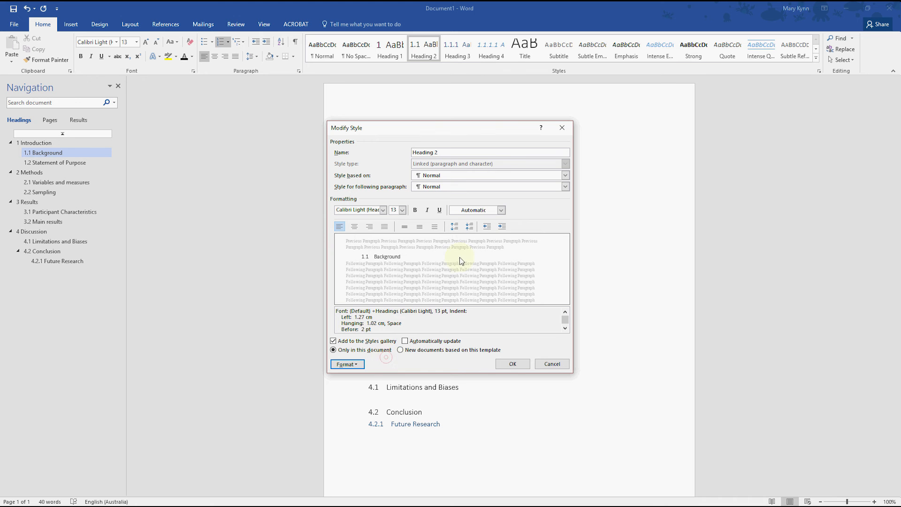
click(487, 226)
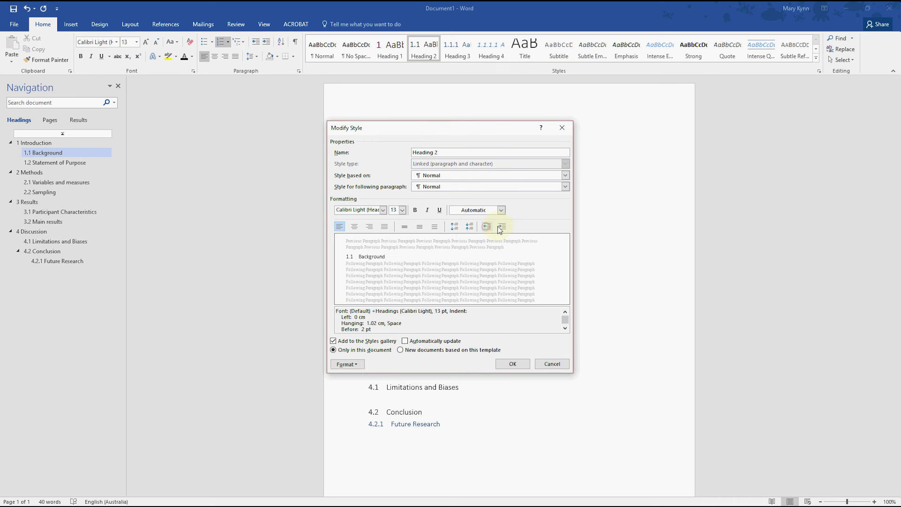
click(501, 227)
click(512, 365)
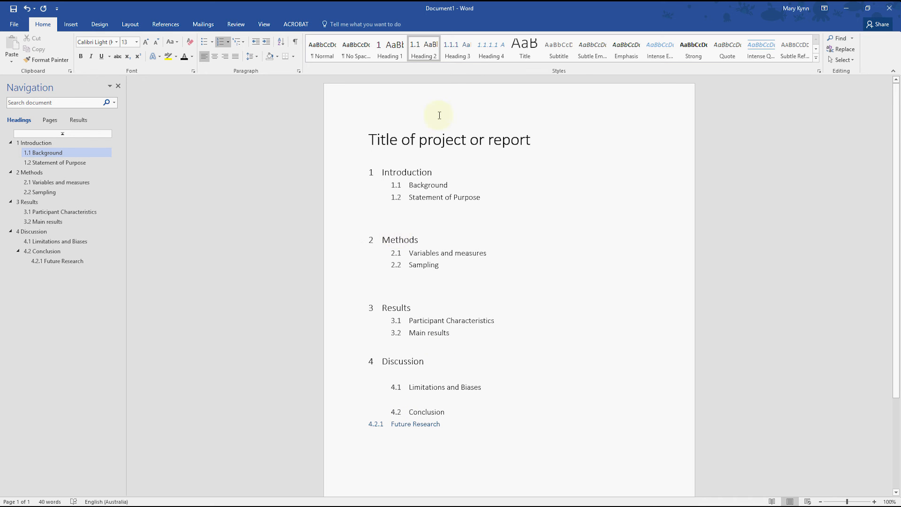
Increase the Heading 3 style's left indent by one level and restore the Background heading to the Heading 2 style
click(458, 50)
right_click(458, 50)
click(468, 63)
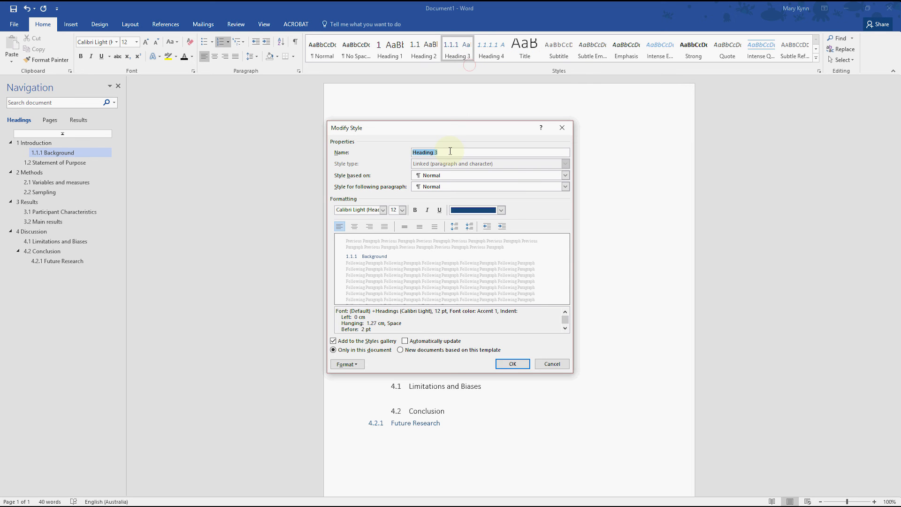
click(502, 227)
click(512, 363)
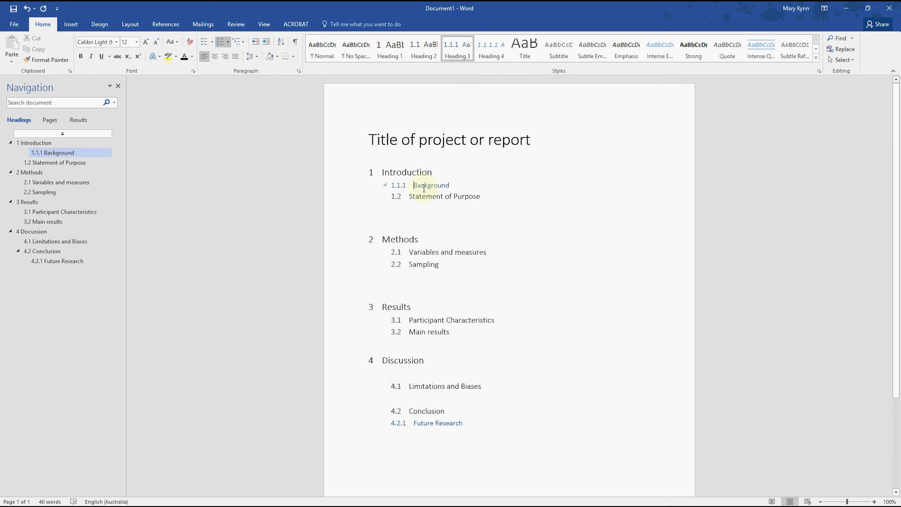
click(420, 60)
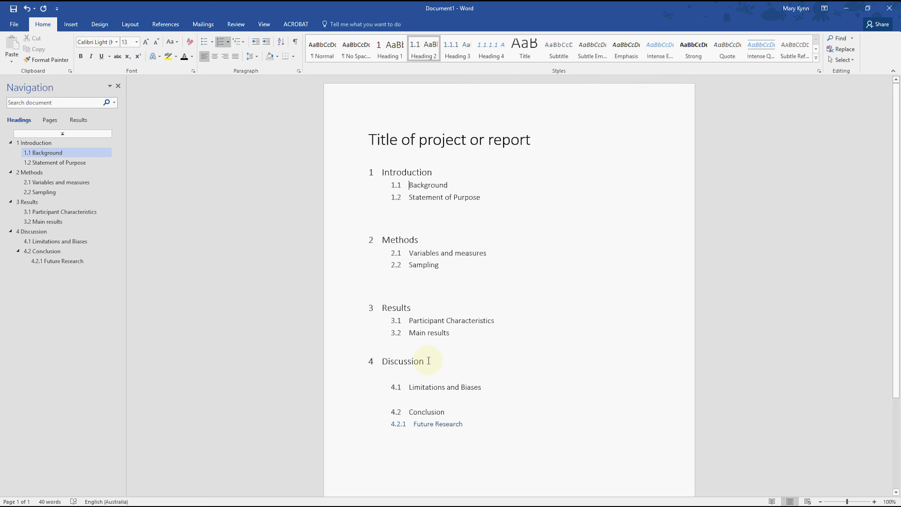
Set the font color of the Future Research heading to Automatic and update the Heading 3 style to match it
drag(470, 426, 411, 428)
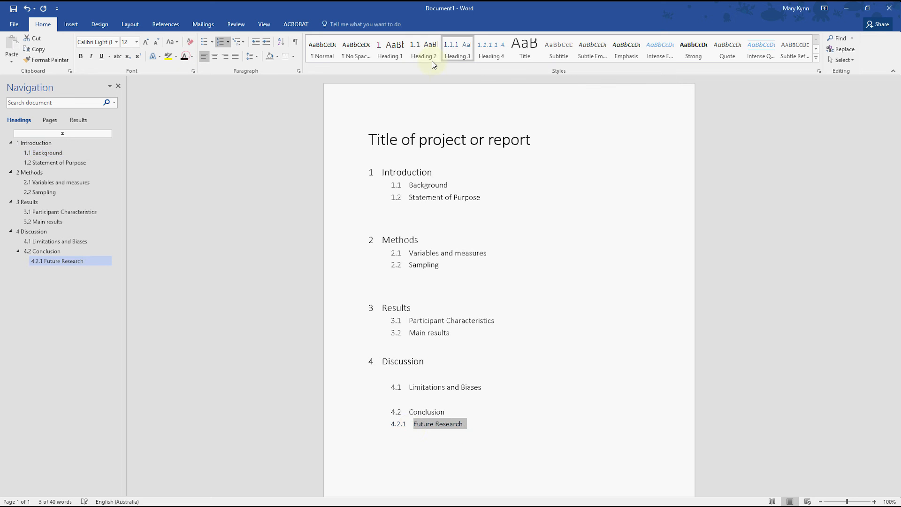
right_click(456, 45)
click(480, 52)
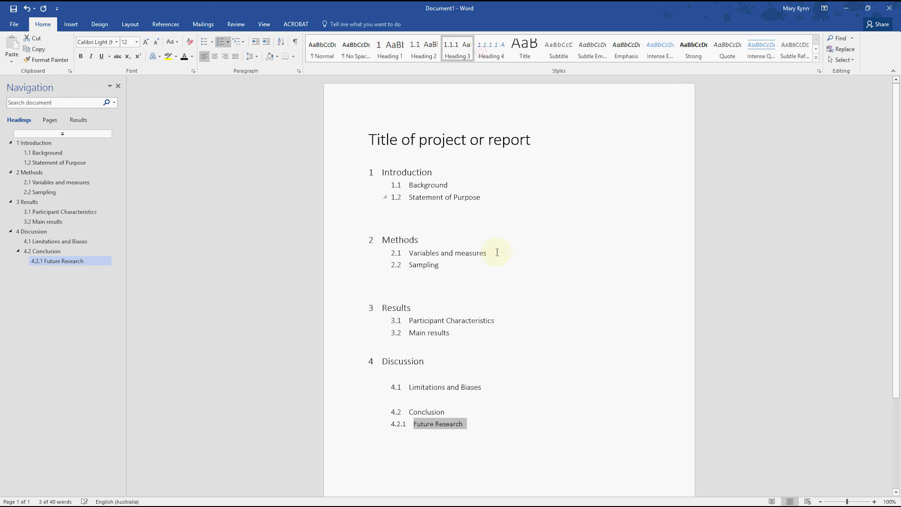
click(452, 322)
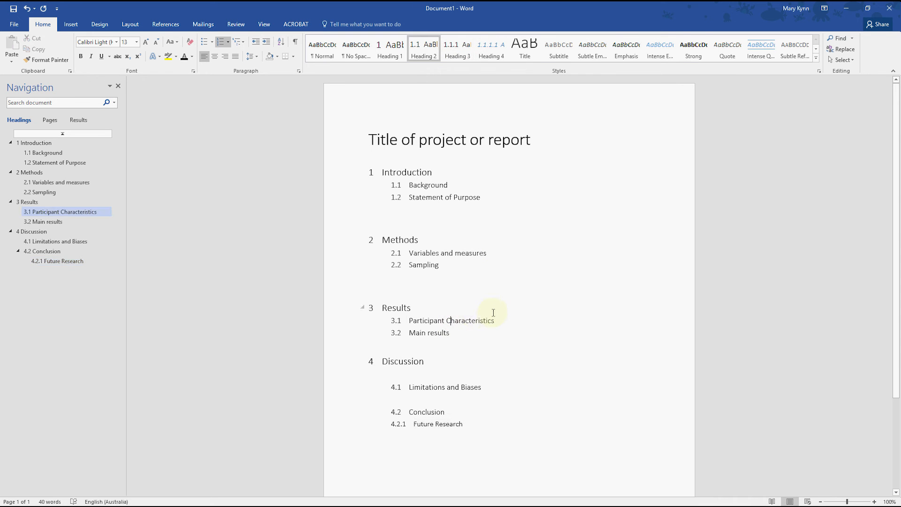